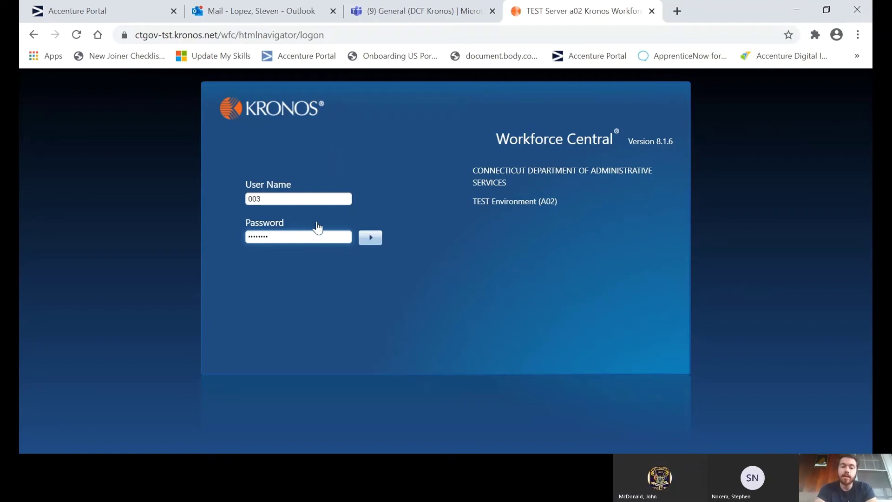
# Step: Log in to Workforce Central and check the time period options available for the timecard
pyautogui.click(369, 244)
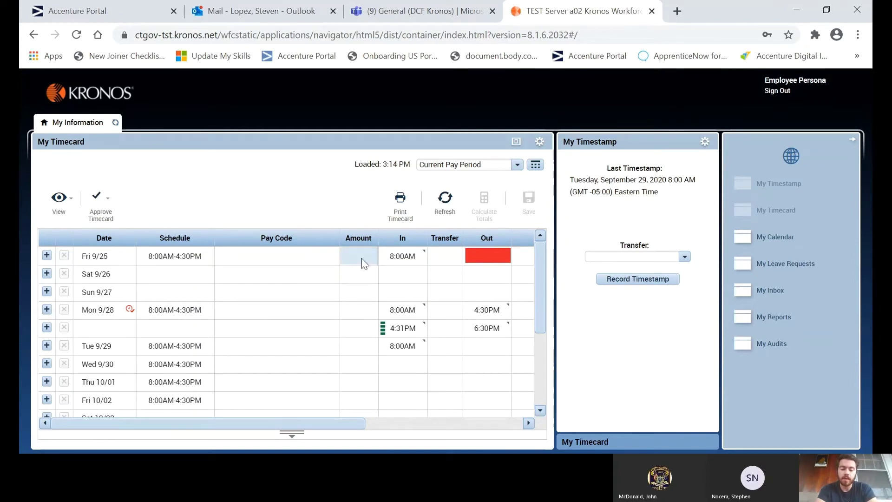
pyautogui.click(478, 166)
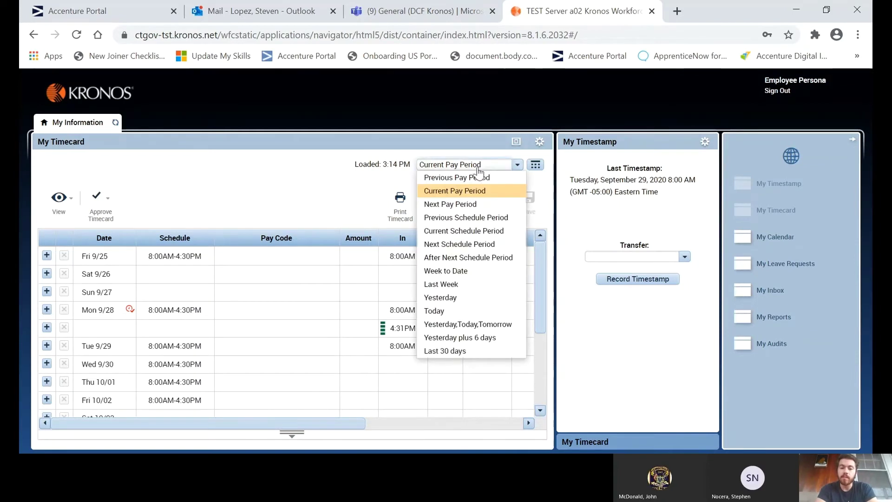
pyautogui.click(481, 166)
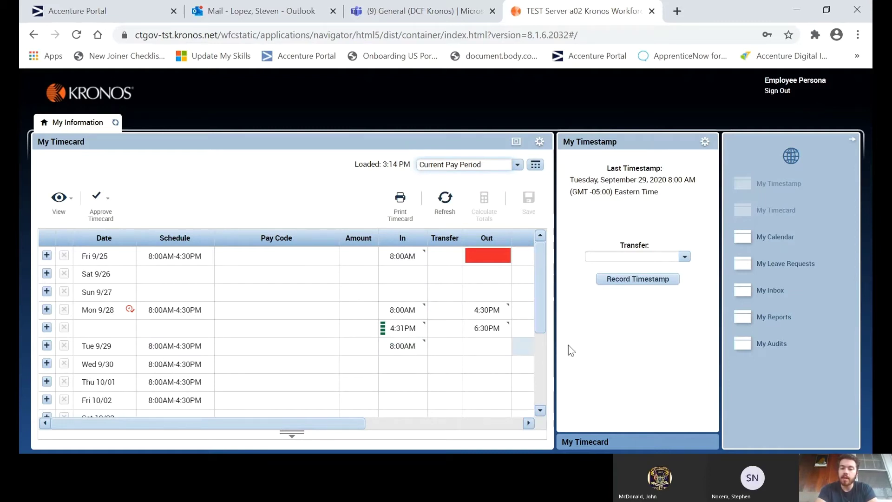
# Step: Record a timestamp without a transfer and refresh the timecard to load the punch
pyautogui.click(643, 284)
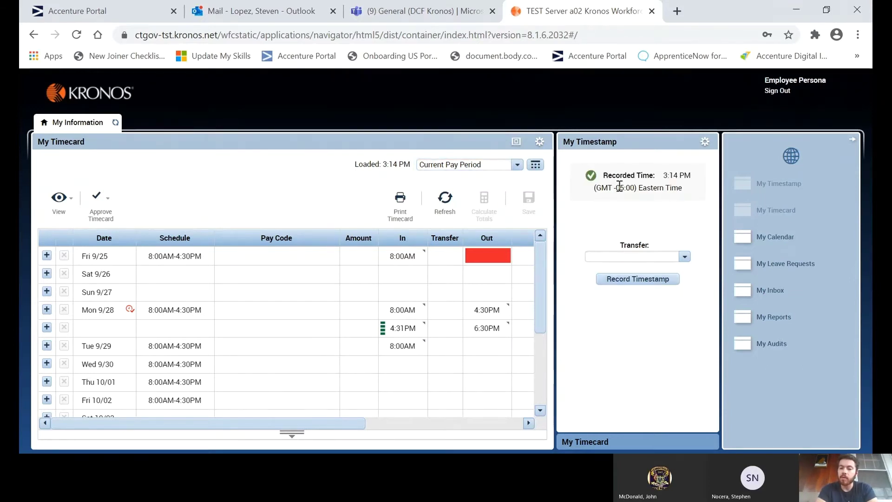
pyautogui.click(445, 199)
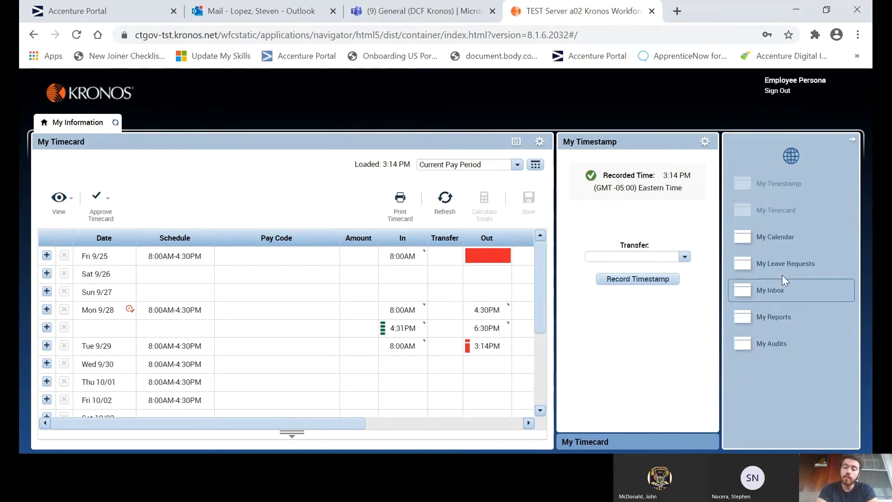
# Step: Open My Calendar and examine the pay codes and accrual balances in the time-off request form, then close it without submitting
pyautogui.click(773, 244)
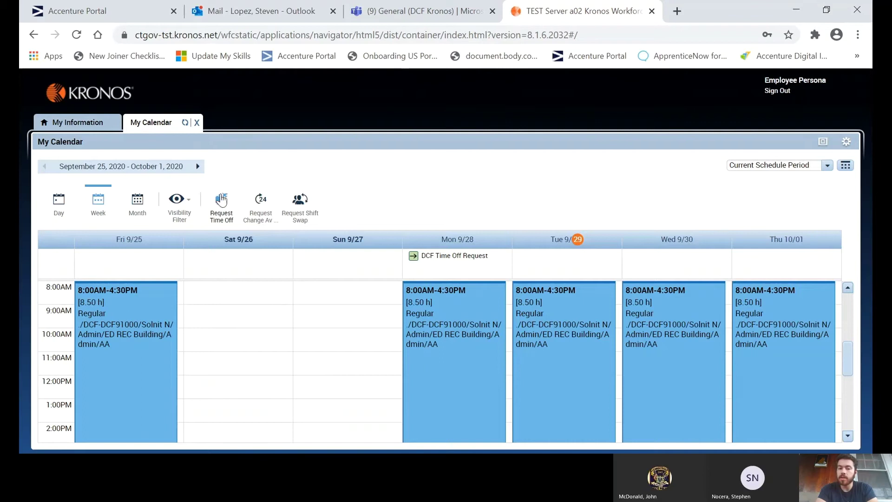
pyautogui.click(223, 213)
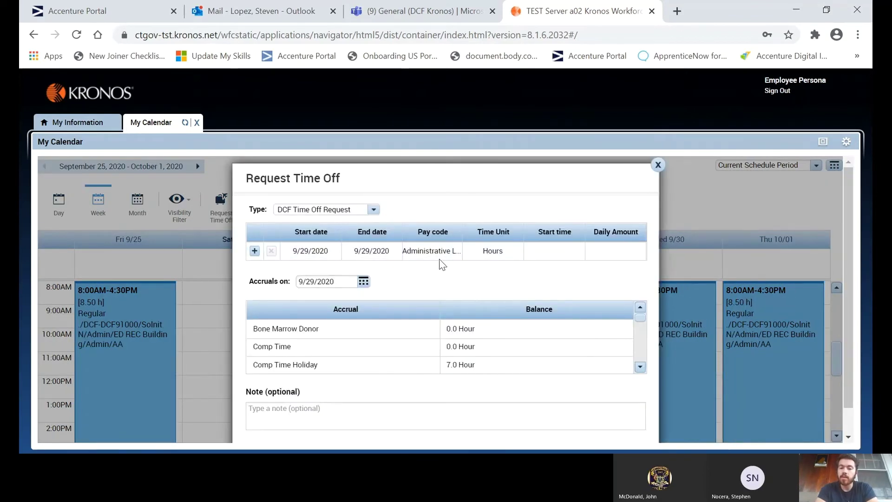
pyautogui.click(438, 253)
pyautogui.click(456, 251)
pyautogui.scroll(-3, 454, 289)
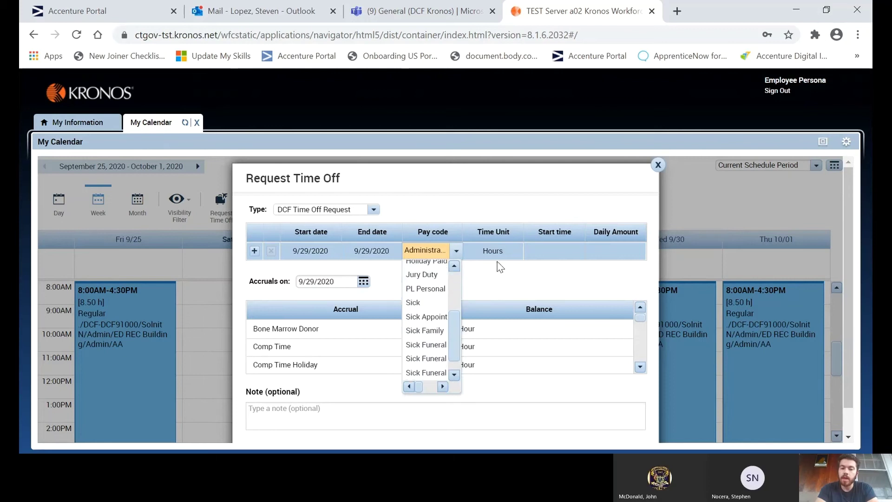
pyautogui.click(570, 268)
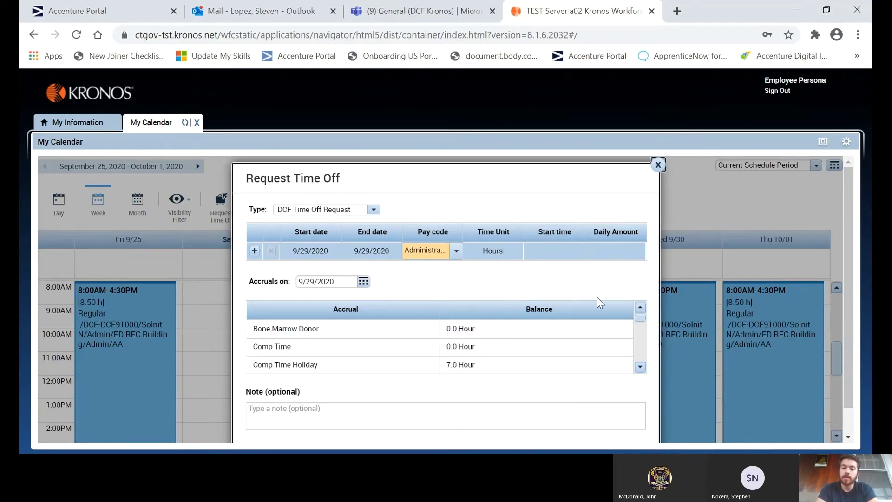
pyautogui.moveTo(641, 316); pyautogui.dragTo(636, 372)
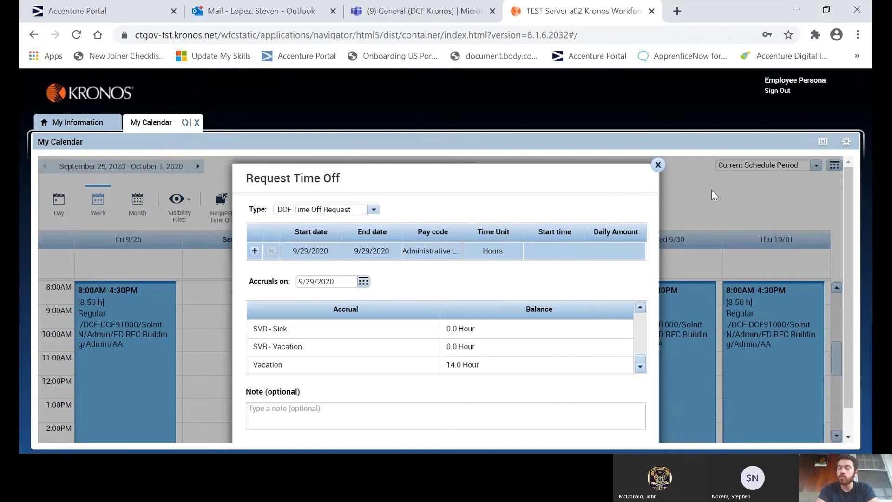
pyautogui.click(658, 166)
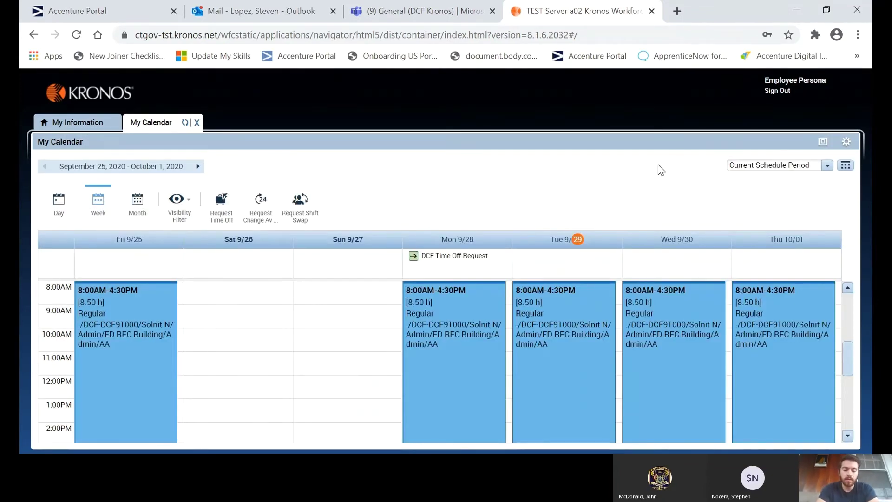
# Step: Open My Leave Requests and examine the fields of the new leave case request form
pyautogui.click(83, 124)
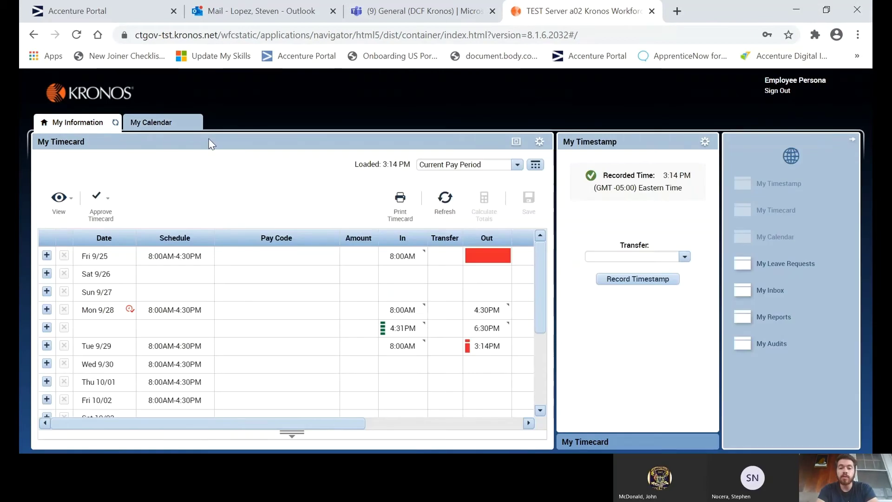
pyautogui.click(793, 267)
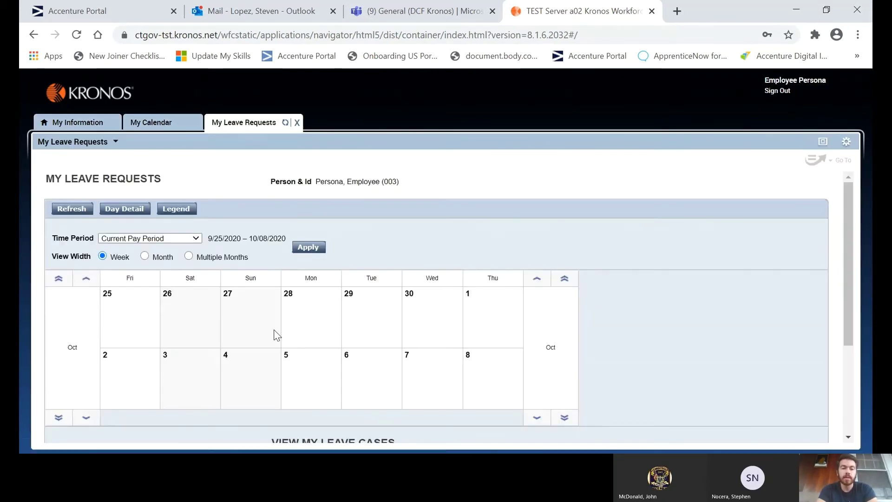
pyautogui.scroll(-5, 530, 299)
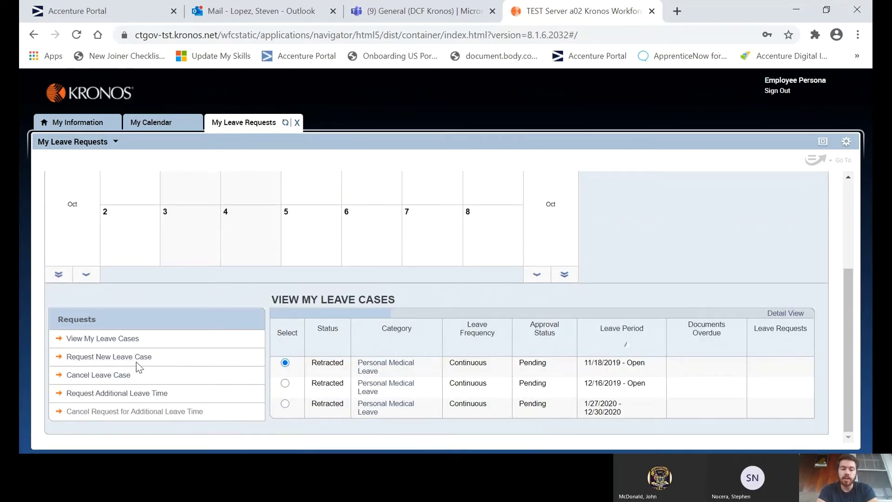
pyautogui.click(119, 357)
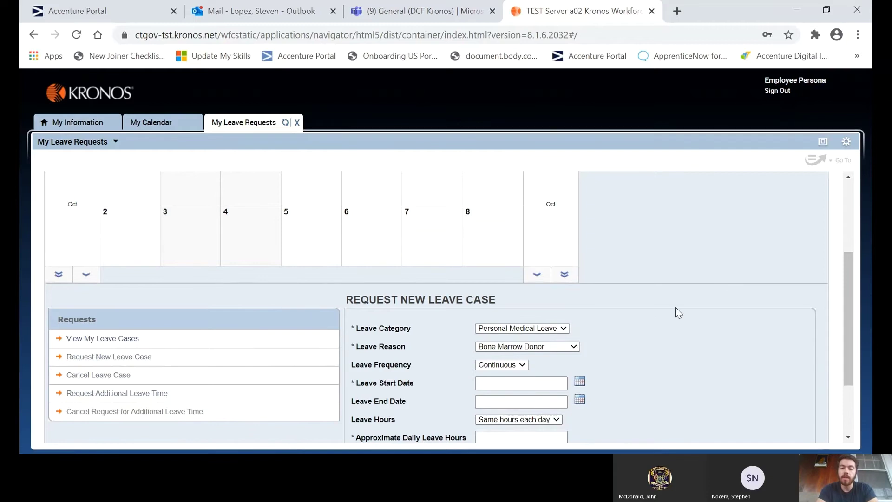
pyautogui.scroll(-1, 676, 308)
pyautogui.scroll(-1, 675, 308)
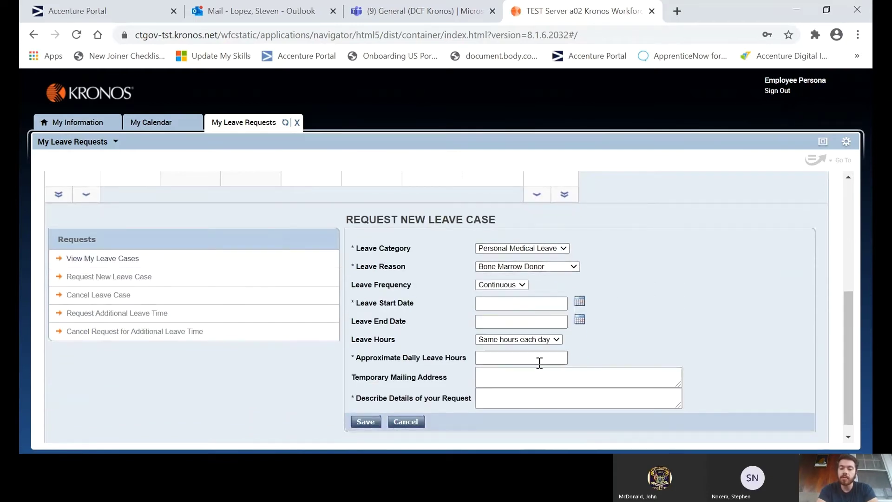
pyautogui.scroll(5, 712, 262)
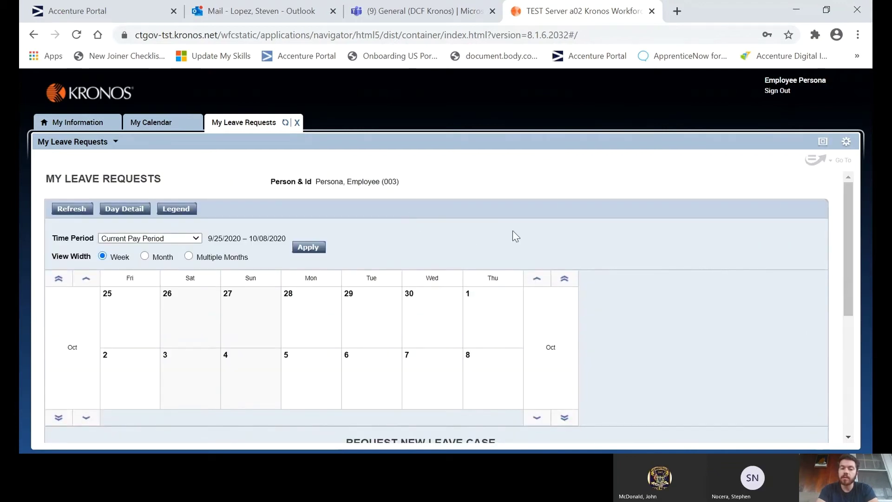
pyautogui.moveTo(847, 243); pyautogui.dragTo(842, 290)
# Step: In the maximized timecard, add an Explanation comment with the note "Out at 430" to the Fri 9/25 in punch and save
pyautogui.click(86, 124)
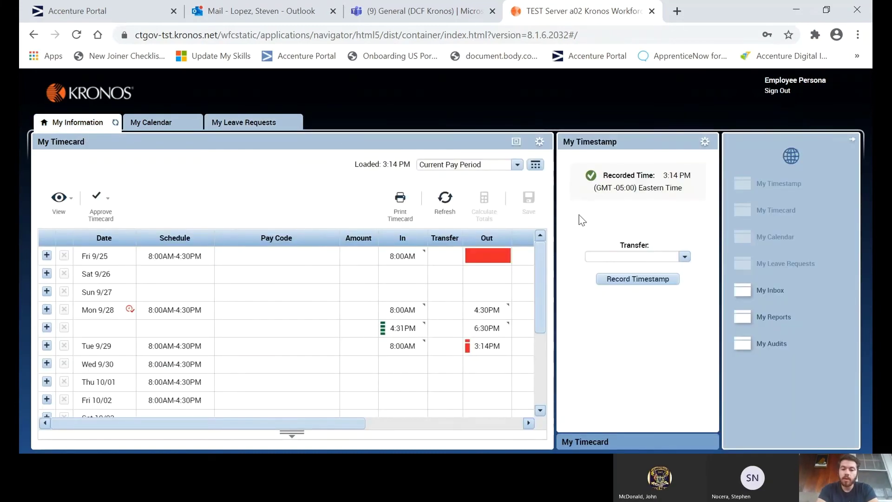
pyautogui.click(516, 142)
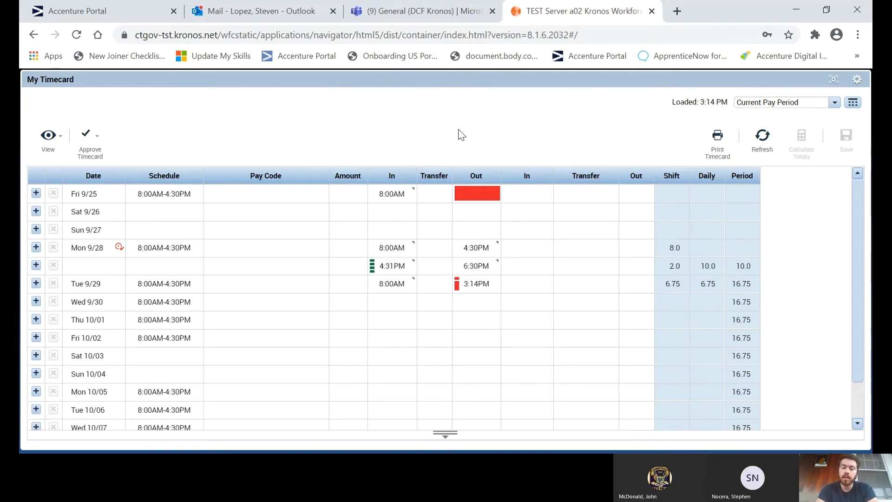
pyautogui.click(391, 198)
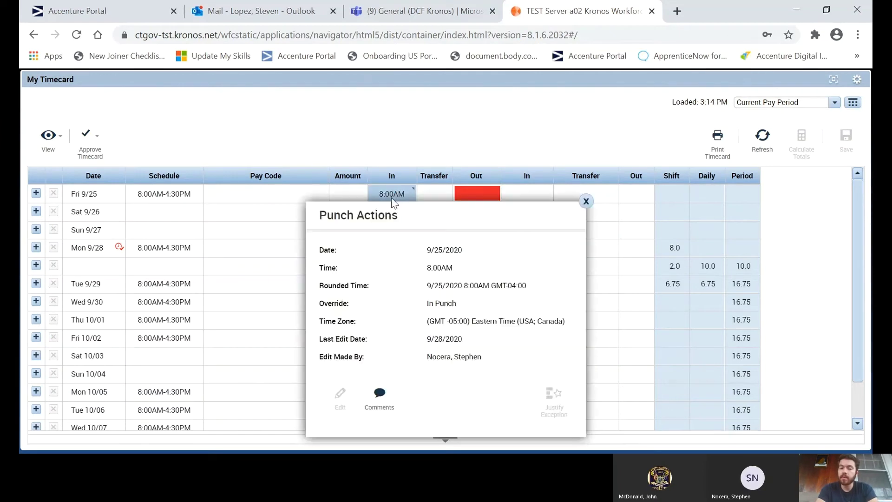
pyautogui.click(380, 396)
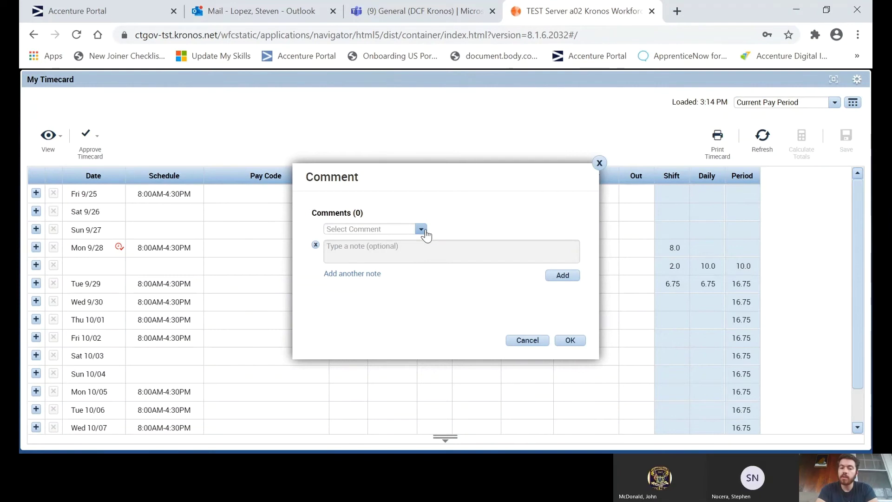
pyautogui.click(421, 229)
pyautogui.click(372, 287)
pyautogui.click(413, 258)
pyautogui.write('Out at 430')
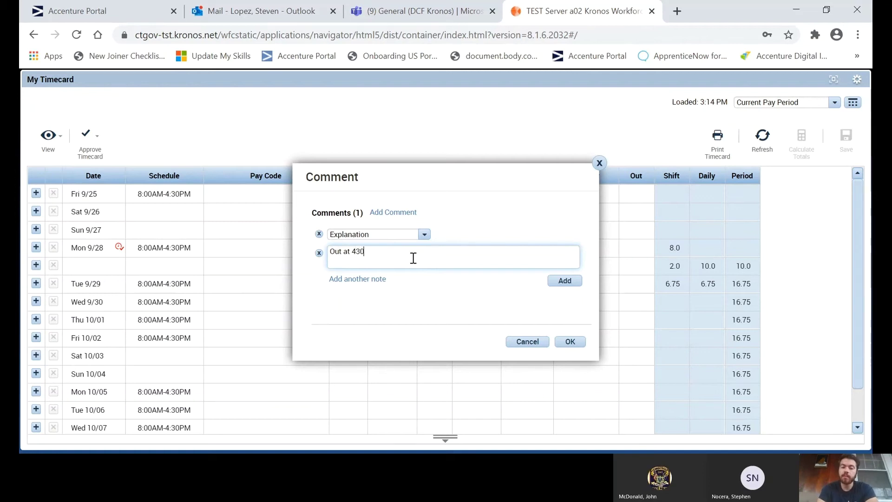
pyautogui.click(565, 281)
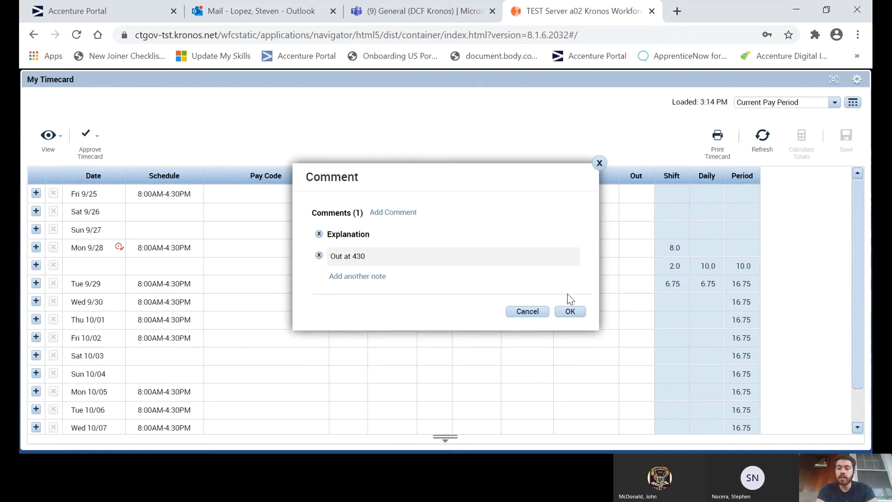
pyautogui.click(570, 341)
pyautogui.click(847, 139)
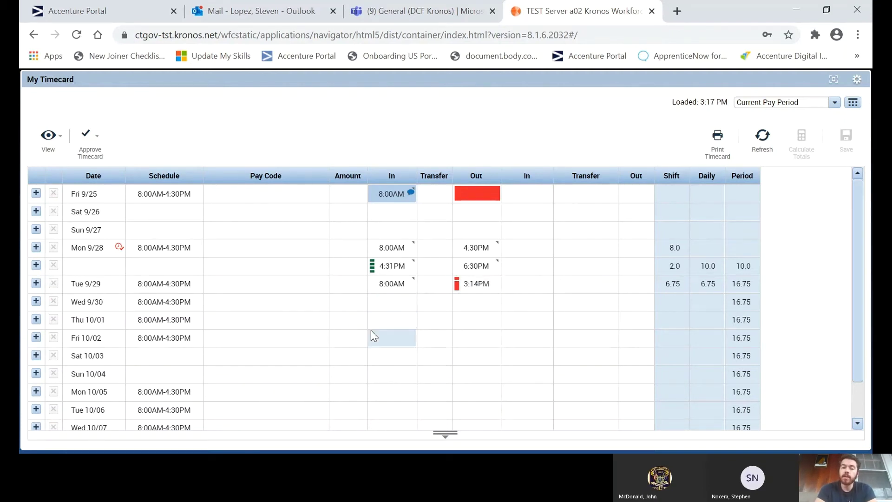
# Step: Add an Explanation comment with the note "PG974/20-3413, -3501, -3527" to the 4:31PM in punch on Mon 9/28 and save the timecard
pyautogui.click(394, 272)
pyautogui.click(378, 354)
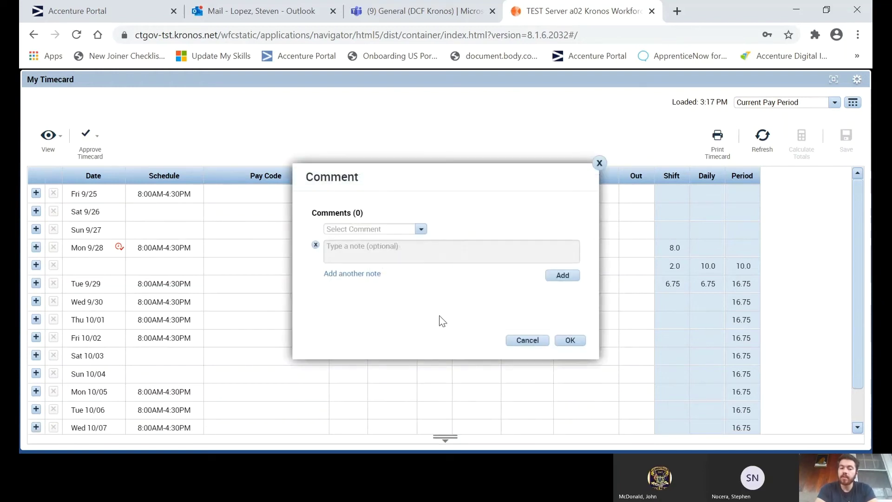
pyautogui.click(421, 230)
pyautogui.click(386, 286)
pyautogui.click(401, 256)
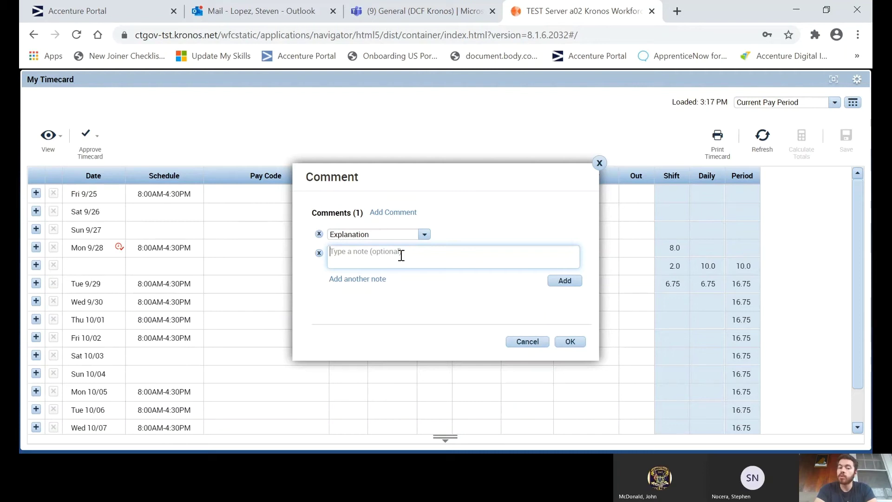
pyautogui.write('FG974/20-3413, -3501, -3527')
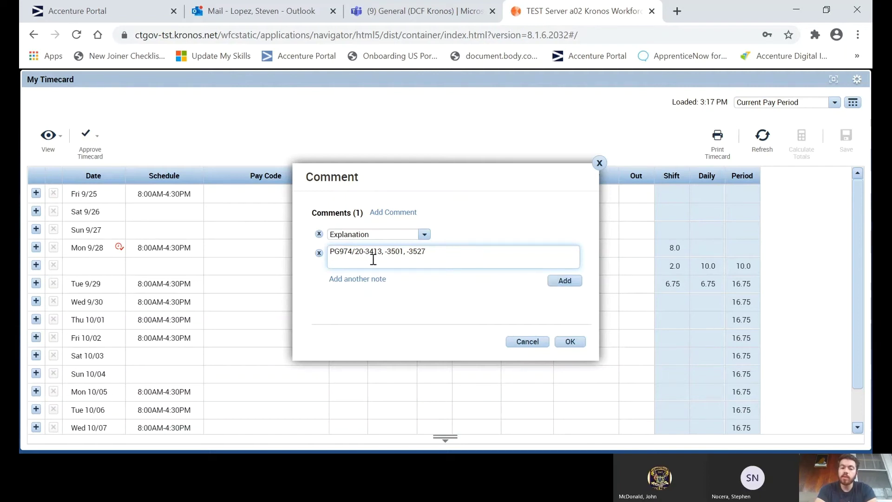
pyautogui.click(562, 282)
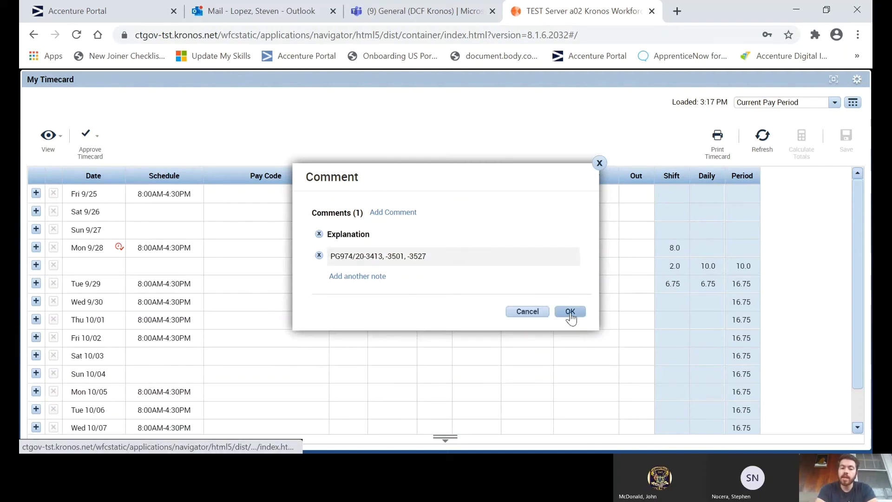
pyautogui.click(569, 318)
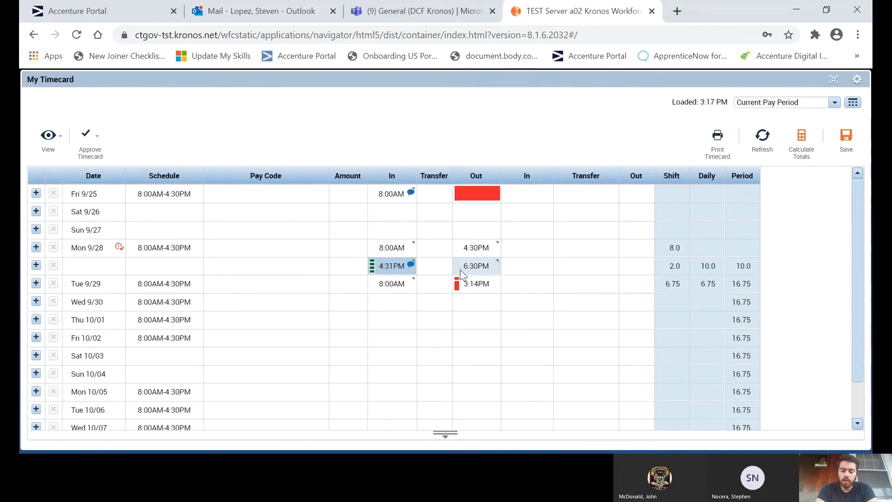
pyautogui.click(843, 154)
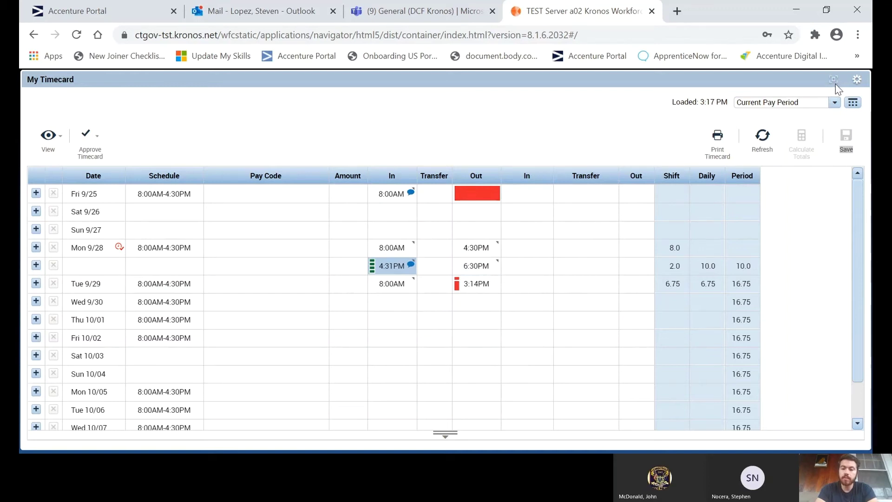
# Step: Restore the timecard to its normal size, review the whole pay period and approve the timecard
pyautogui.click(835, 80)
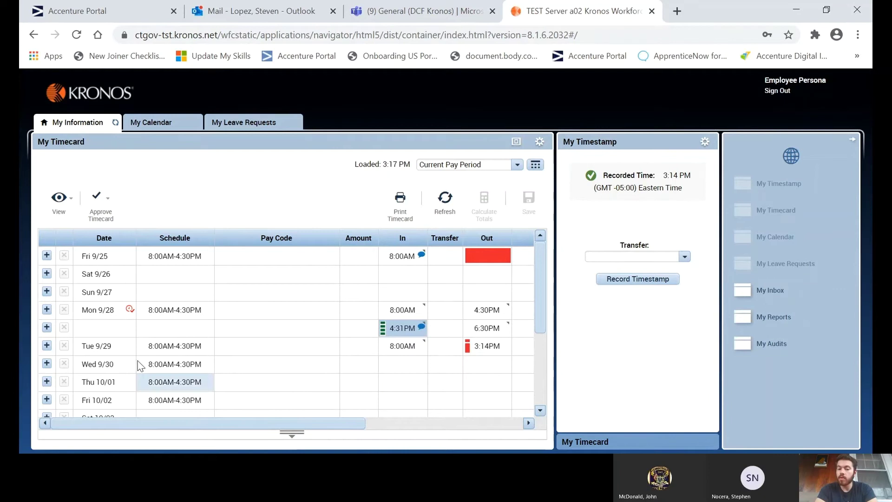
pyautogui.scroll(-1, 545, 320)
pyautogui.scroll(-3, 544, 322)
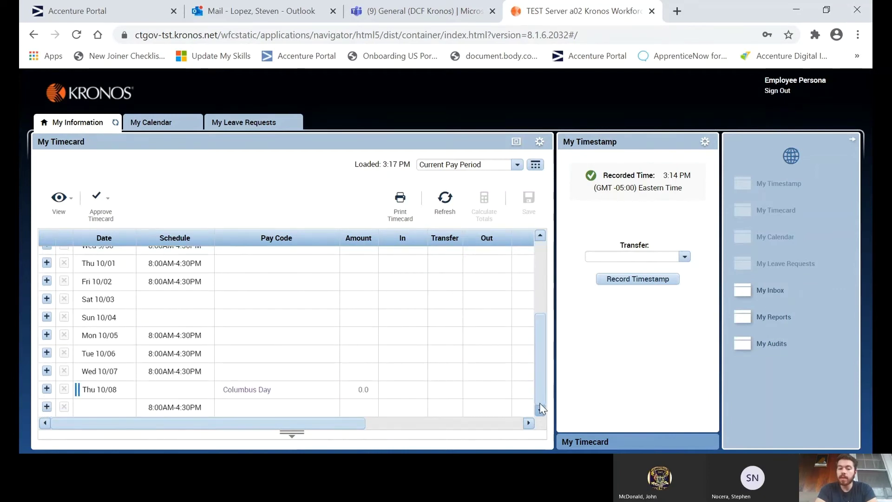
pyautogui.scroll(4, 545, 261)
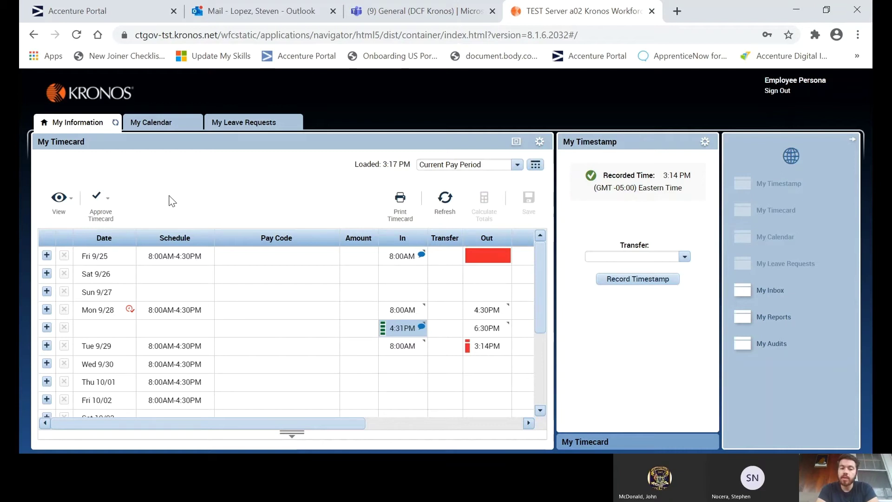
pyautogui.click(105, 204)
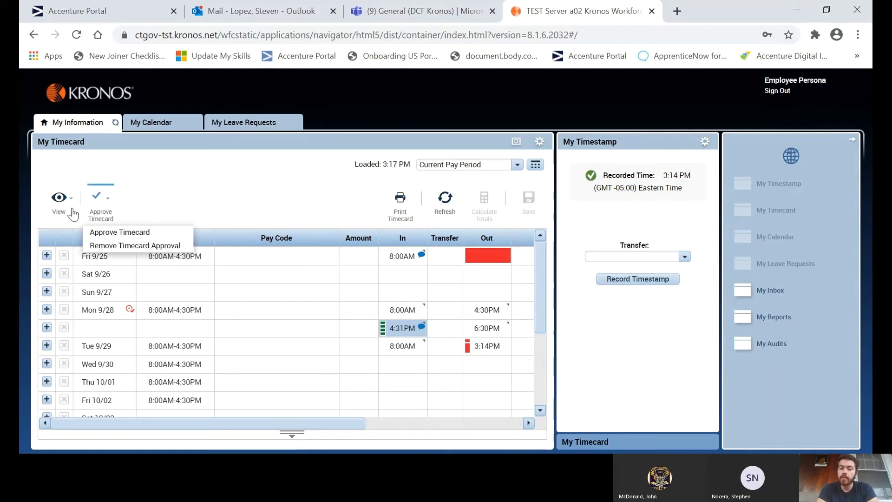
pyautogui.click(120, 232)
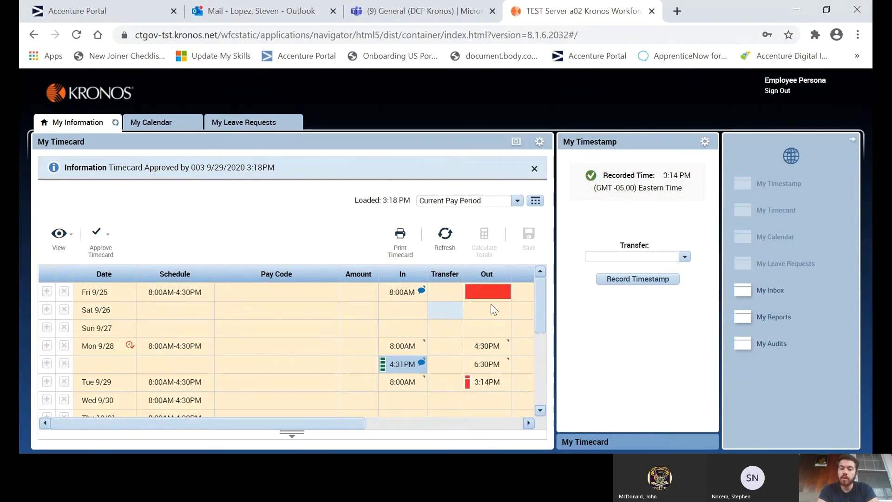
# Step: Remove the approval from the employee's timecard for the current pay period
pyautogui.scroll(-1, 543, 307)
pyautogui.scroll(1, 546, 316)
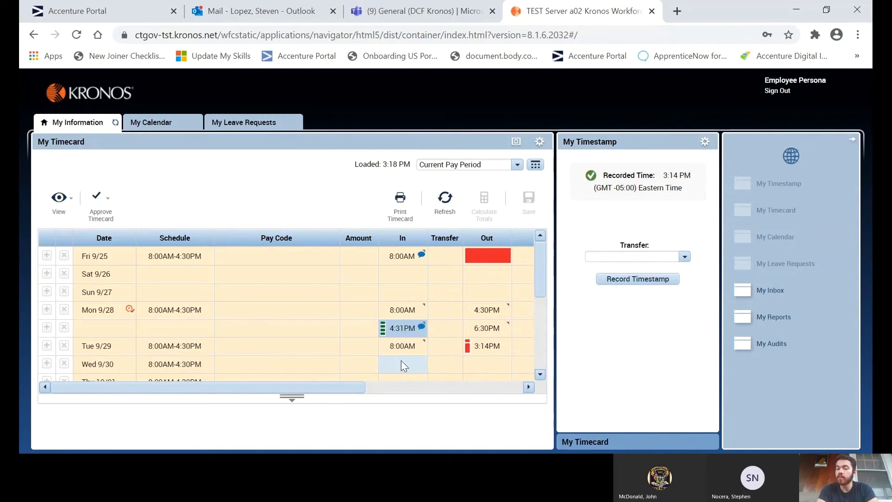
pyautogui.click(108, 208)
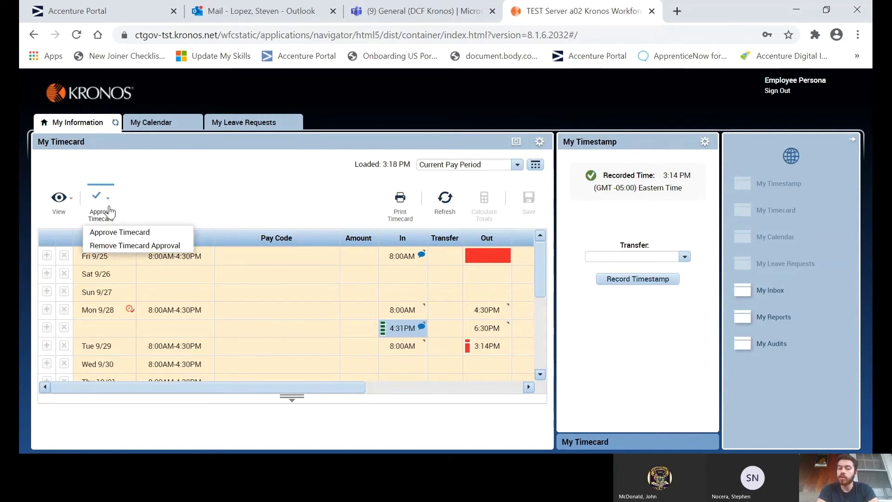
pyautogui.click(135, 244)
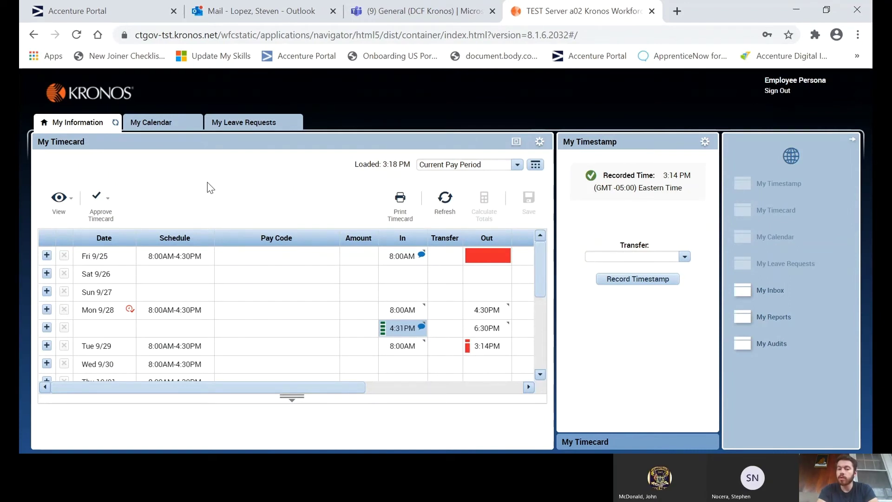
# Step: Sign out, sign in as the manager with the user name and account password, and open Manage My Department
pyautogui.click(778, 91)
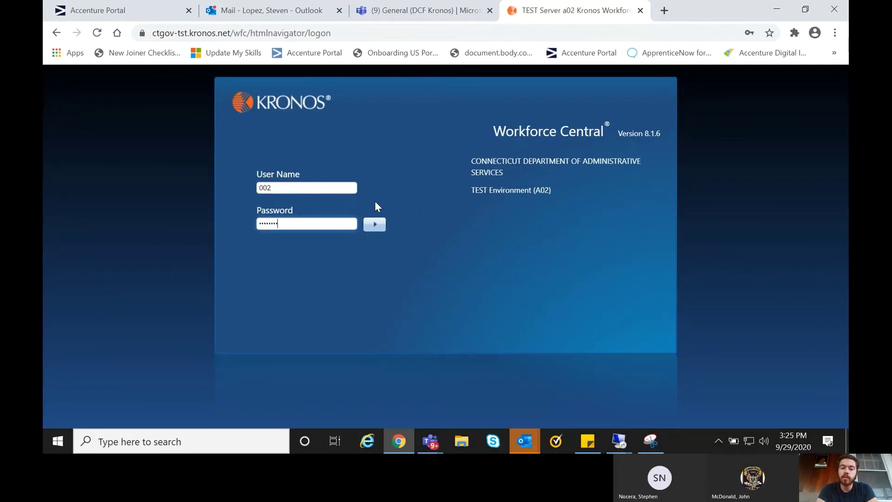
pyautogui.click(375, 226)
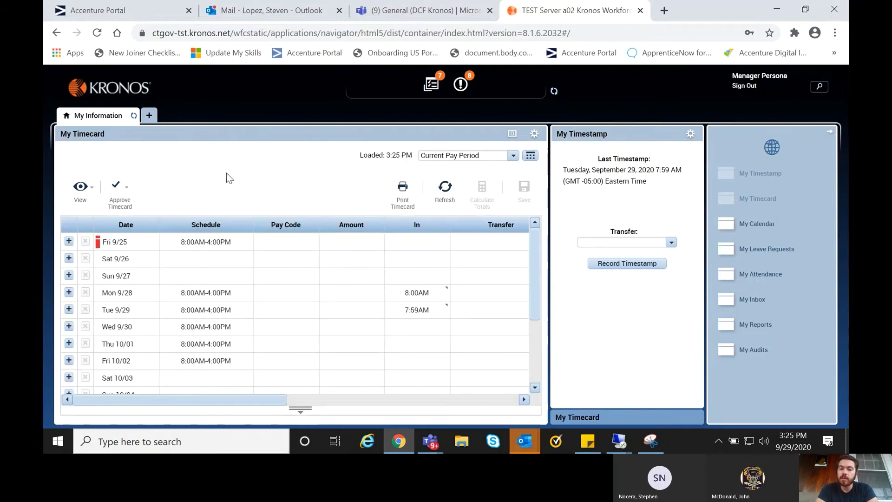
pyautogui.scroll(-1, 534, 269)
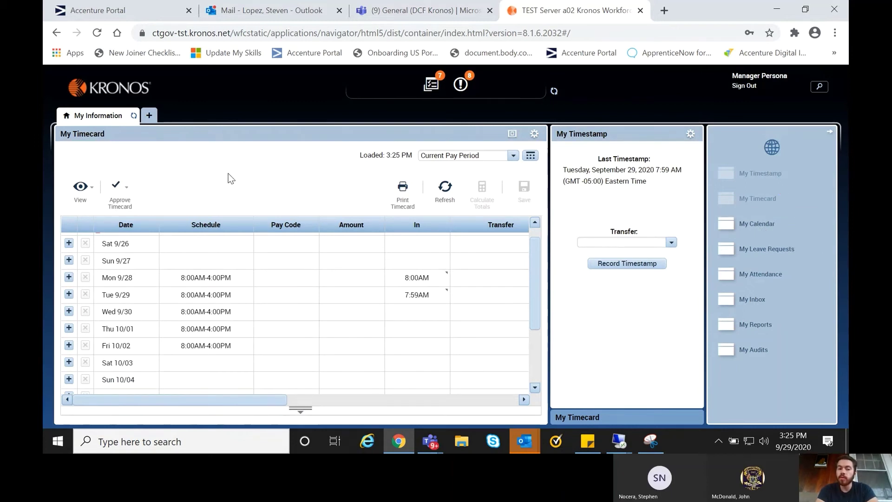
pyautogui.click(147, 116)
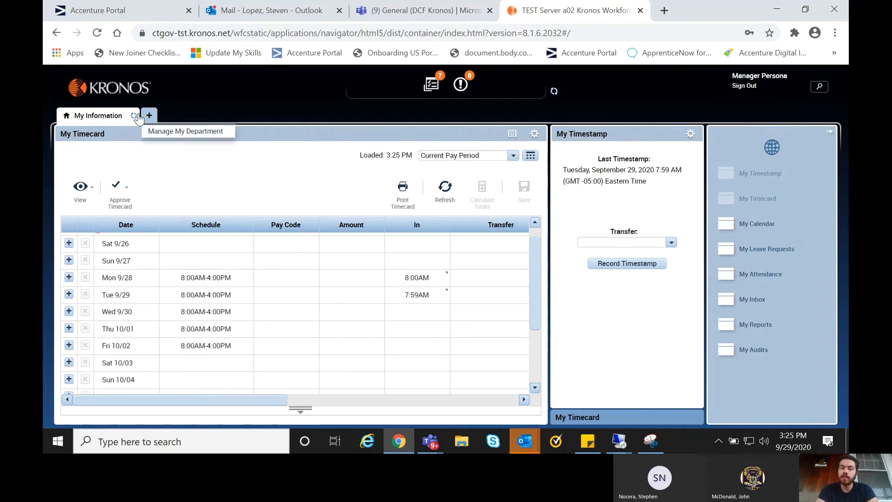
pyautogui.click(188, 135)
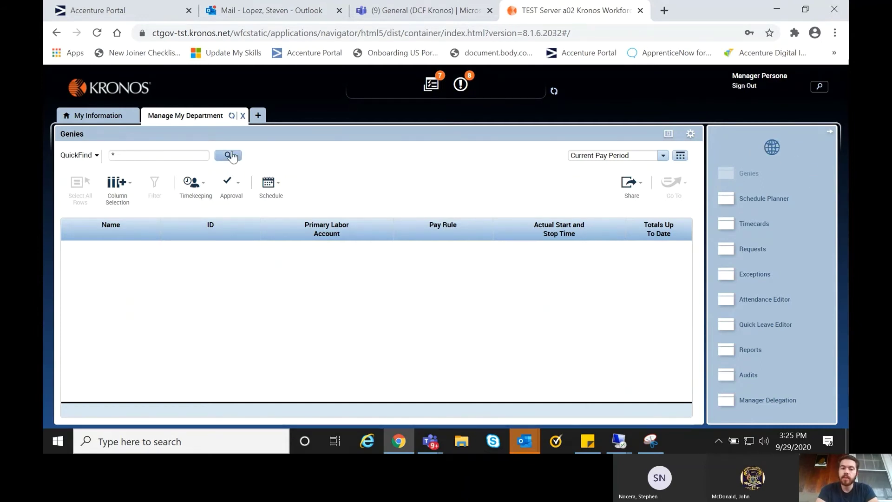
# Step: Try a QuickFind search by an employee's last name after the asterisk, and reset the search text to the asterisk alone
pyautogui.click(184, 152)
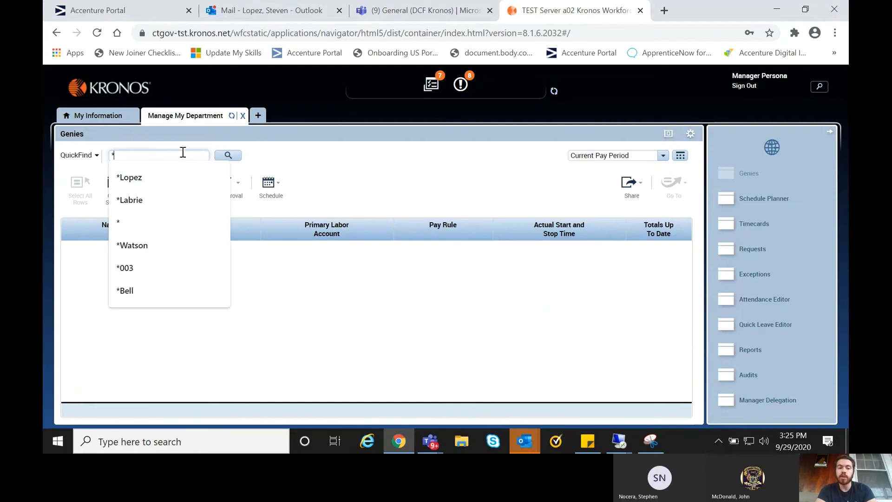
pyautogui.click(306, 166)
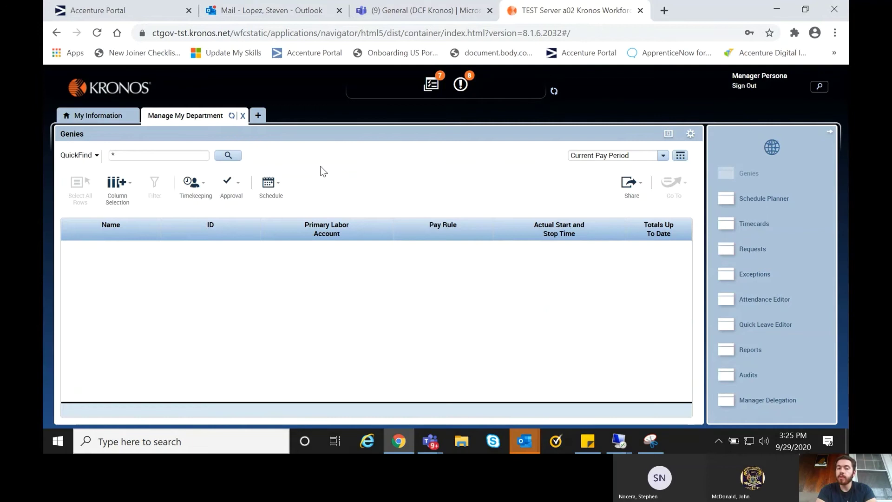
pyautogui.click(137, 153)
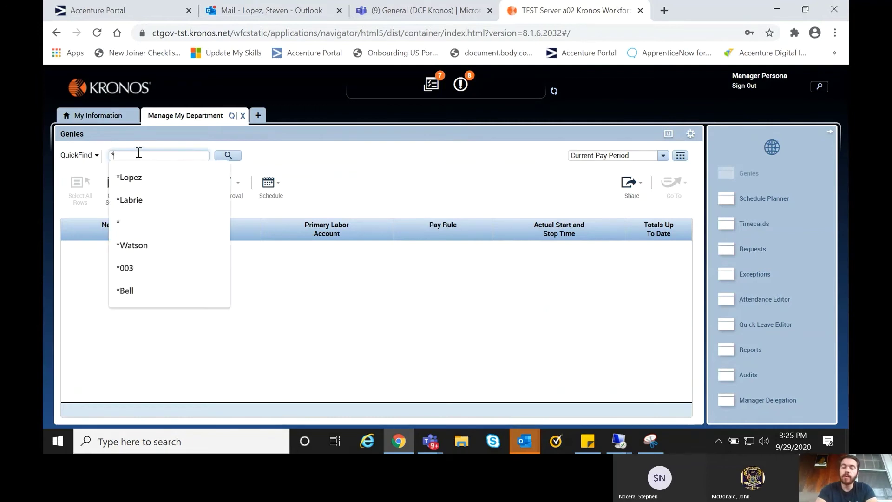
pyautogui.write('Lopez')
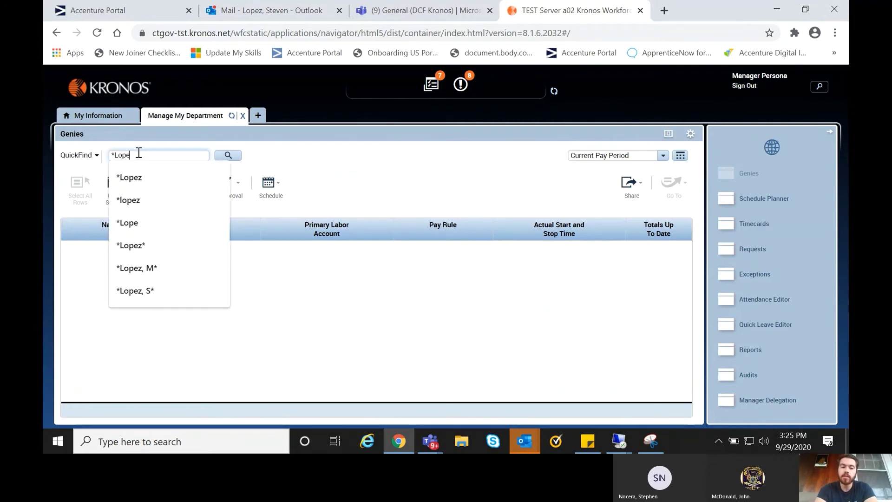
pyautogui.click(227, 155)
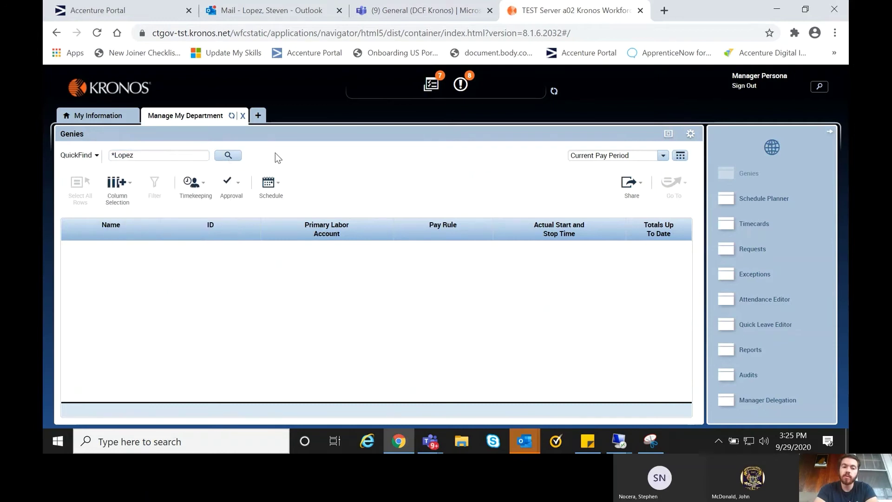
pyautogui.click(152, 155)
pyautogui.moveTo(152, 155); pyautogui.dragTo(117, 156)
pyautogui.press('BackSpace')
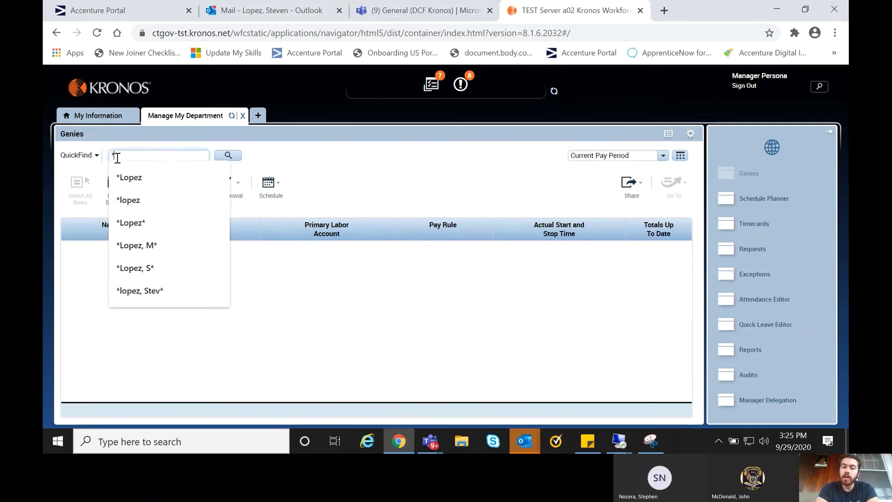
pyautogui.click(307, 157)
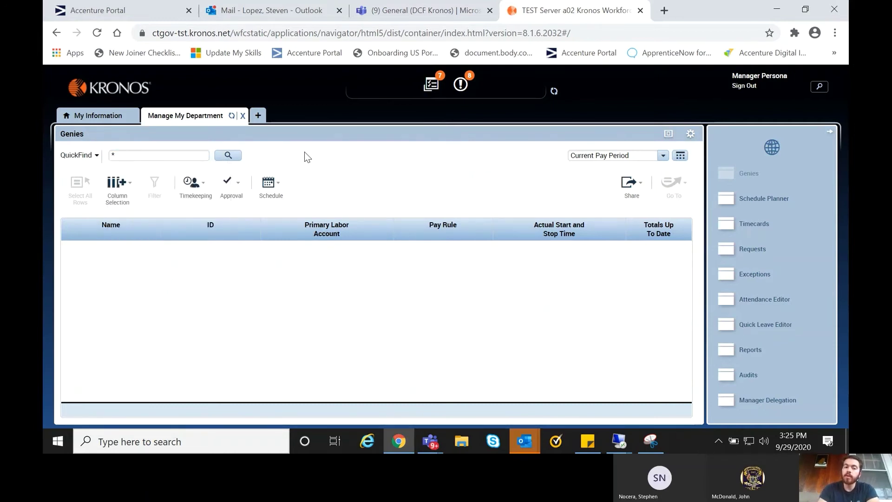
# Step: Search QuickFind for all employees with "*" and open the timecard of the Employee Persona
pyautogui.click(227, 155)
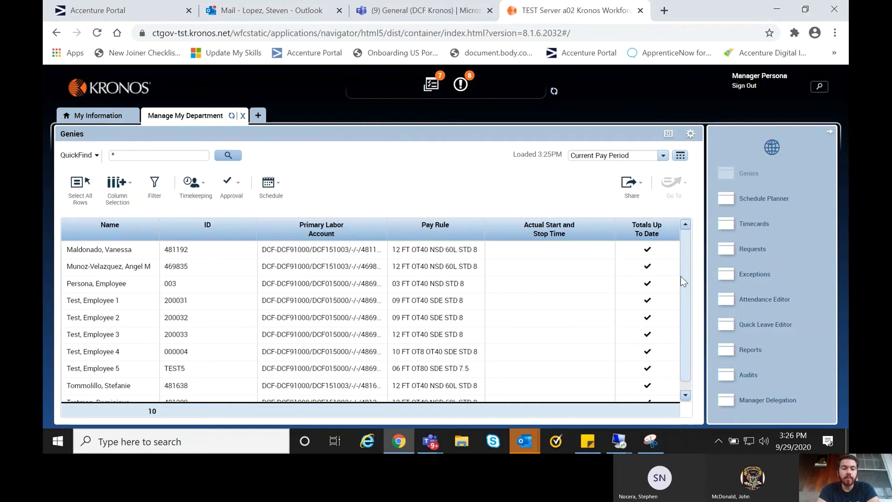
pyautogui.moveTo(681, 276); pyautogui.dragTo(683, 300)
pyautogui.click(138, 275)
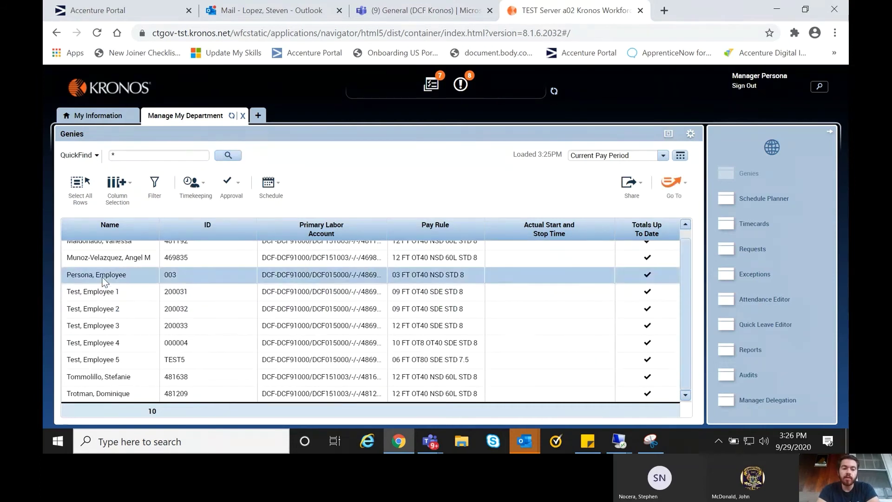
pyautogui.doubleClick(122, 274)
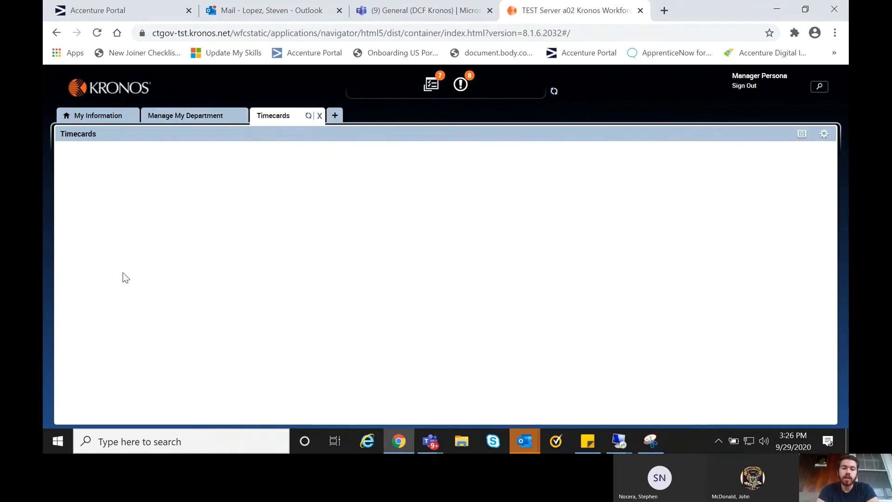
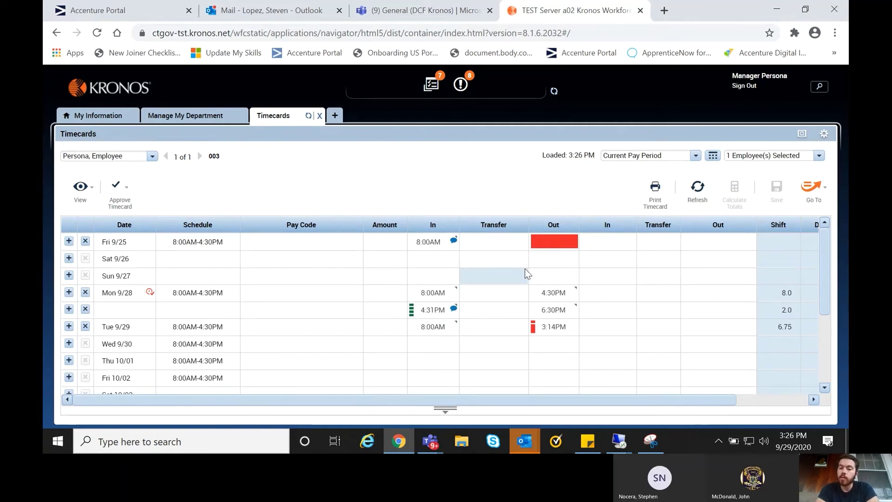
# Step: Read the comment on the Fri 9/25 in punch, enter 4:30PM as that day's out punch and save the timecard
pyautogui.click(454, 248)
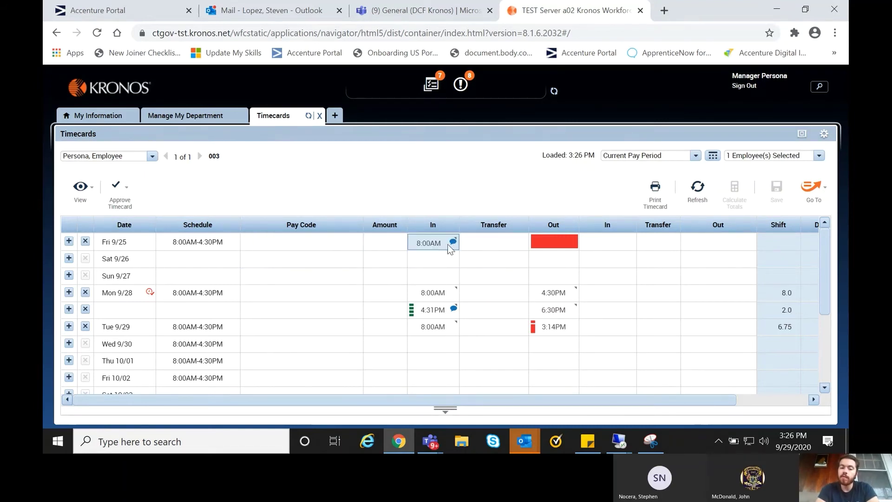
pyautogui.moveTo(452, 240)
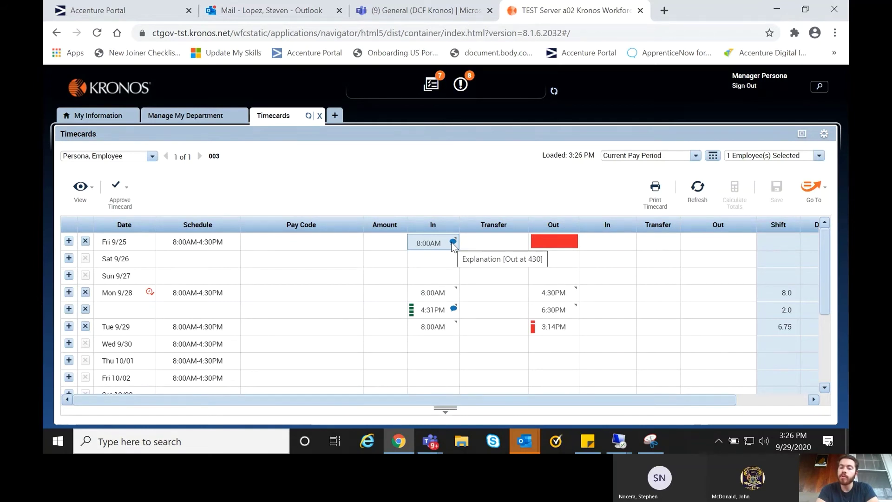
pyautogui.click(565, 240)
pyautogui.write('430pm')
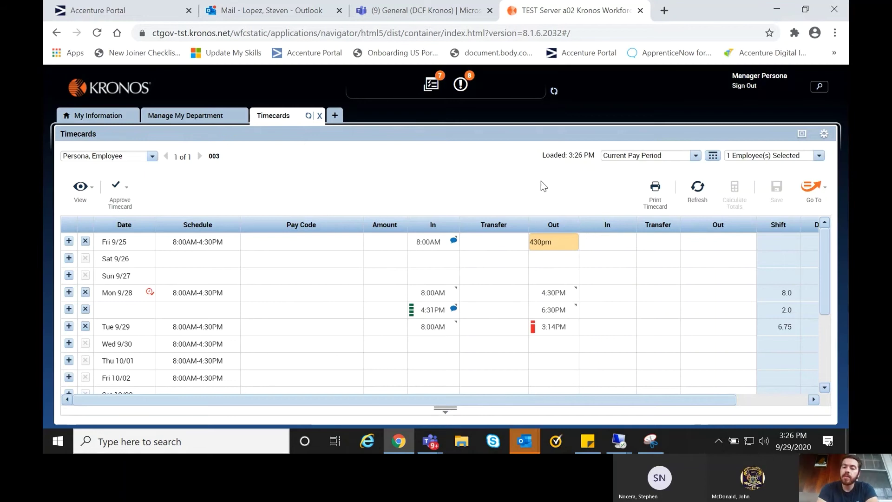
pyautogui.click(543, 185)
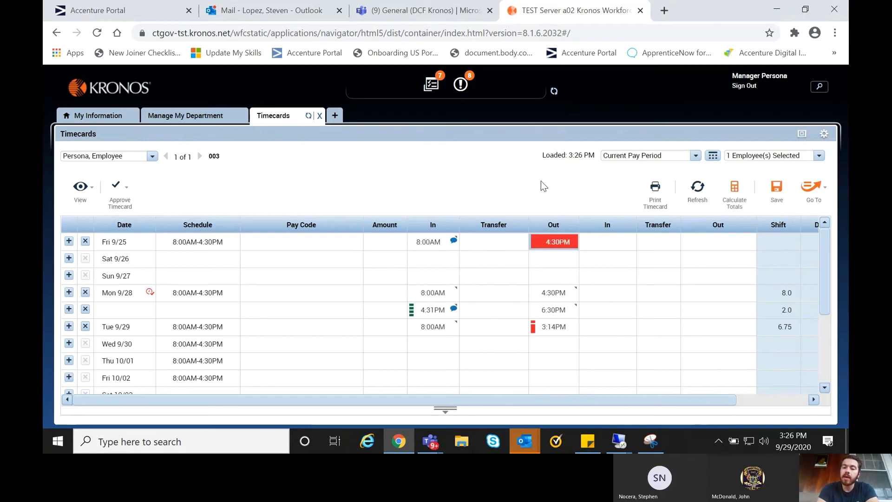
pyautogui.click(778, 191)
pyautogui.click(561, 247)
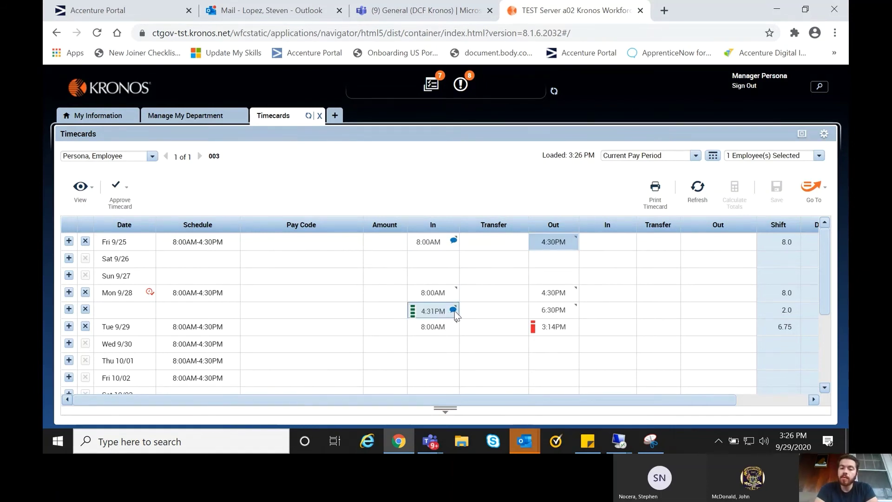
# Step: Open the comment on the Mon 9/28 4:31PM in punch, copy its note text and close the comment without changes
pyautogui.moveTo(455, 314)
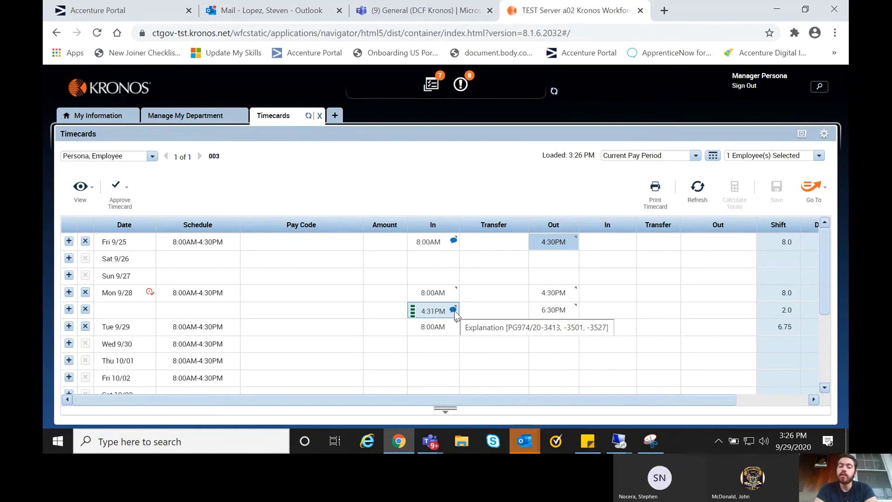
pyautogui.click(452, 310)
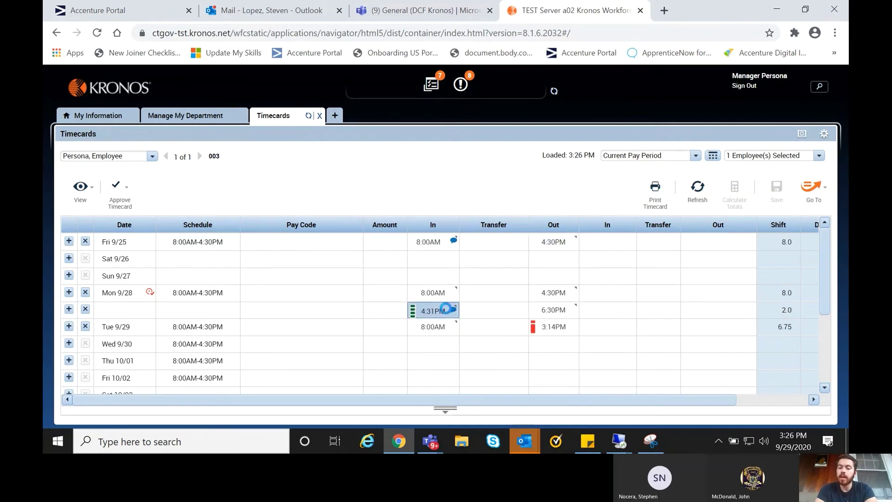
pyautogui.click(420, 410)
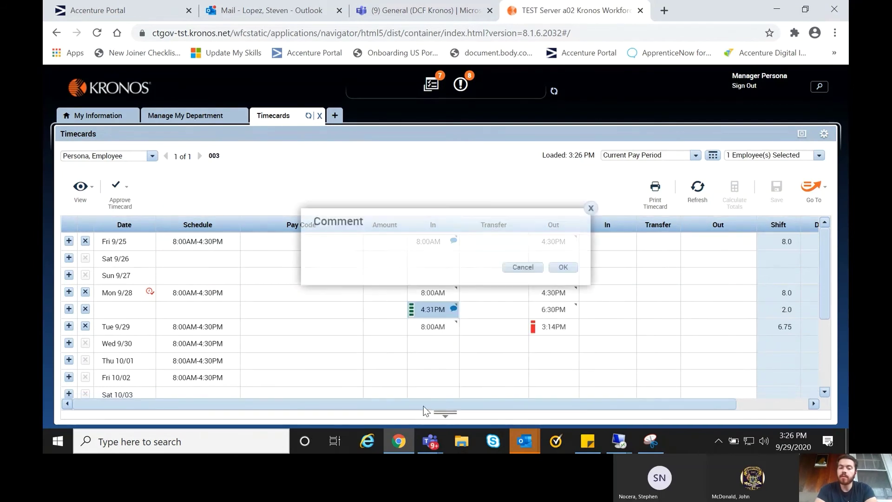
pyautogui.click(434, 260)
pyautogui.moveTo(434, 256); pyautogui.dragTo(311, 256)
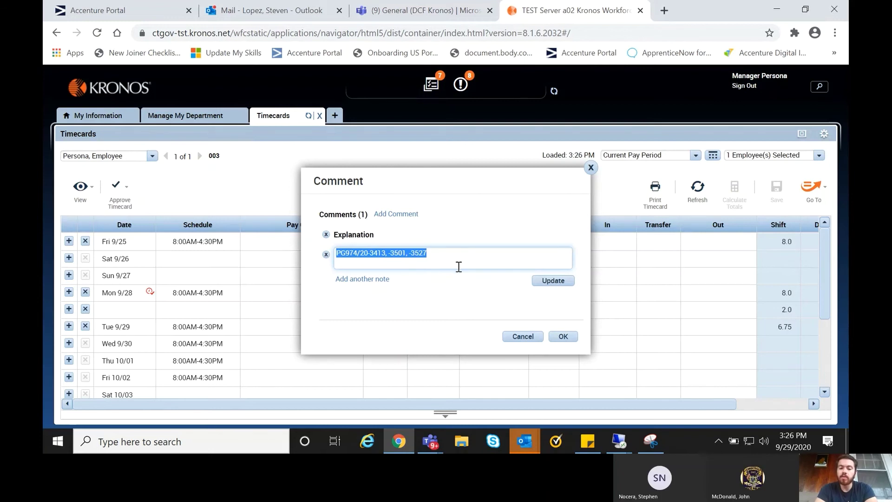
pyautogui.click(531, 336)
# Step: Add an "Information Type Descri..." comment with the note "PG974/20-3413, -3501, -3527" to the Mon 9/28 6:30PM out punch and save
pyautogui.click(545, 310)
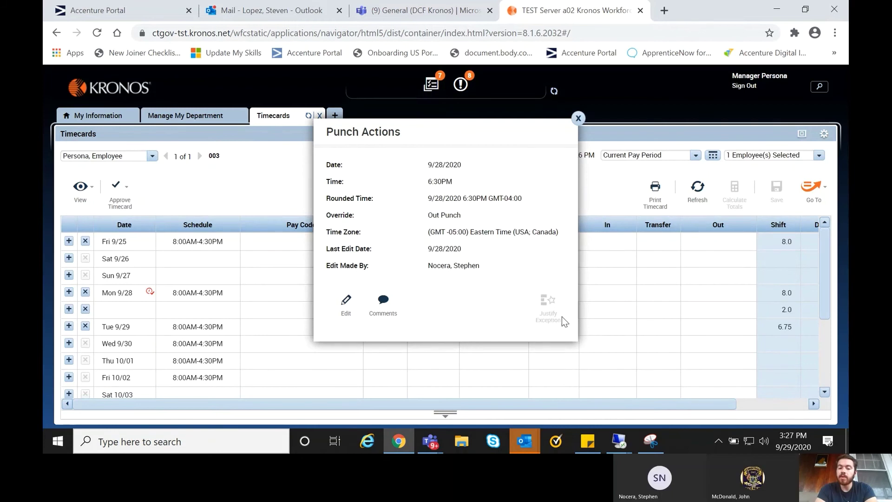
pyautogui.click(385, 307)
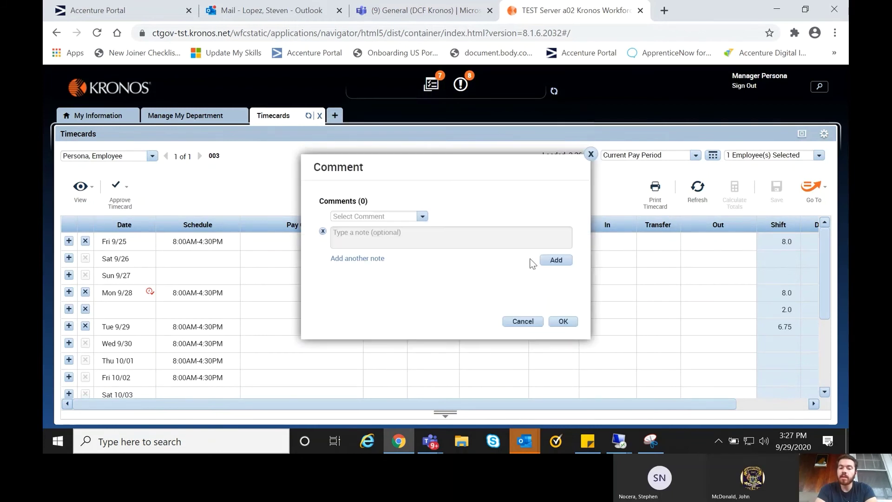
pyautogui.click(421, 217)
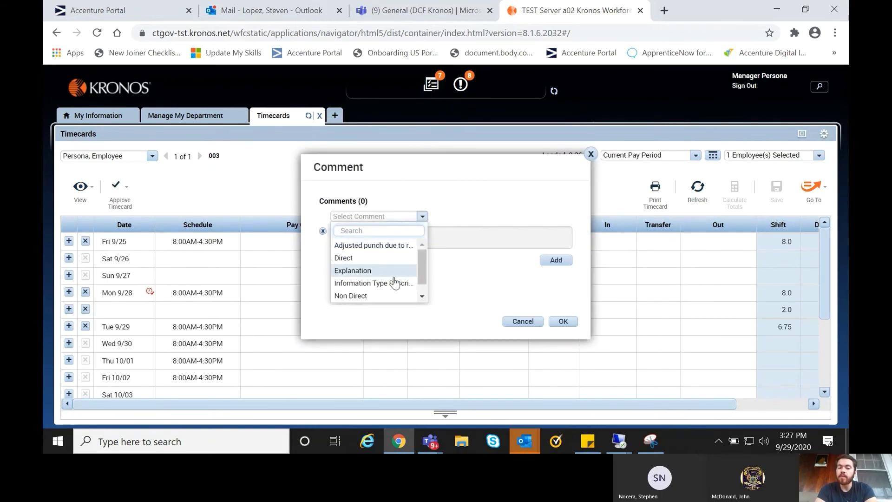
pyautogui.click(365, 283)
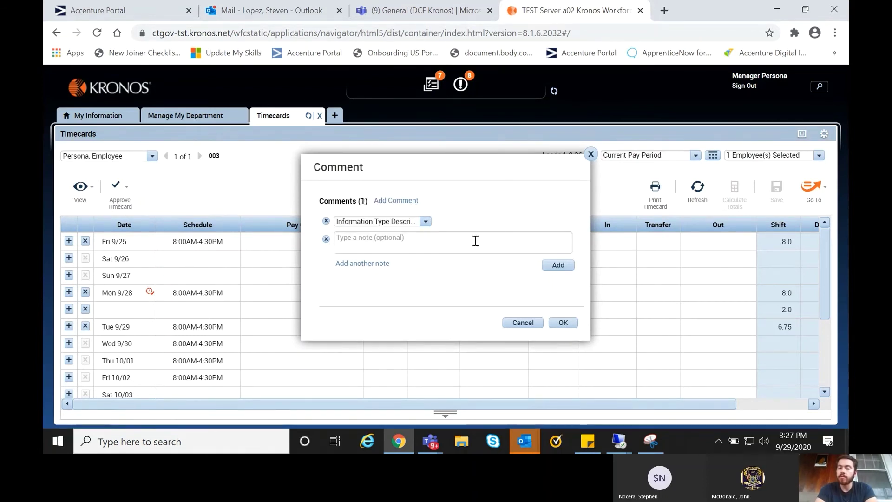
pyautogui.click(378, 236)
pyautogui.write('PG974/20-3443, -3501, -3527')
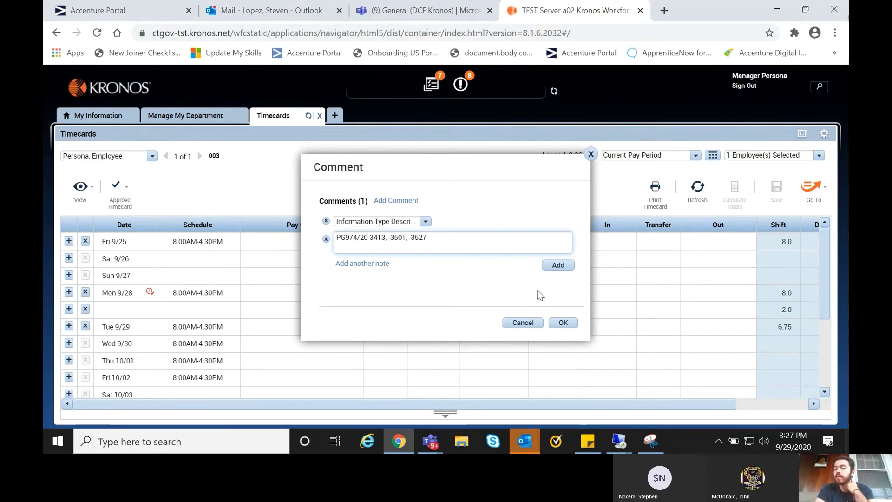
pyautogui.click(562, 323)
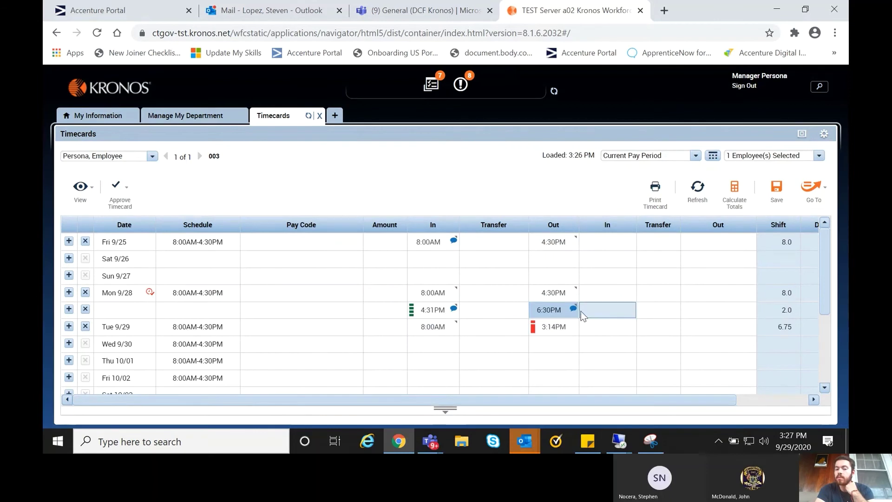
pyautogui.click(777, 188)
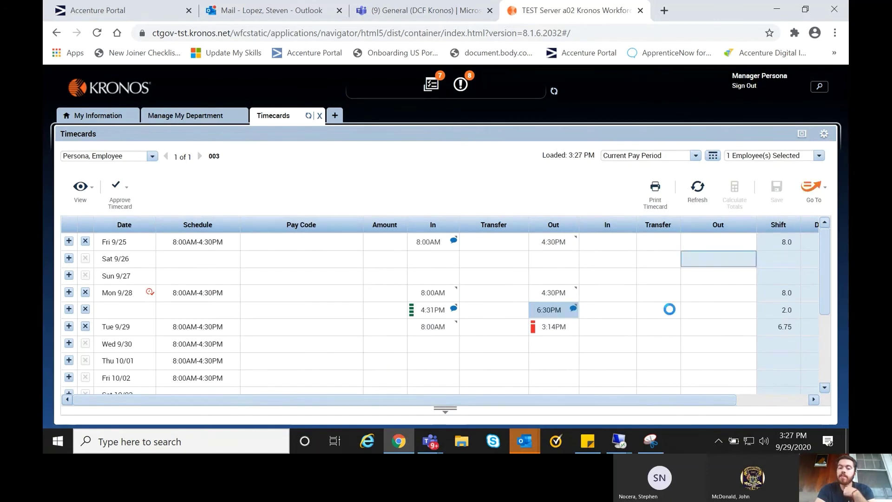
# Step: Review the comments on the Mon 9/28 4:31PM in punch and 6:30PM out punch, including the out punch's action details
pyautogui.moveTo(573, 313)
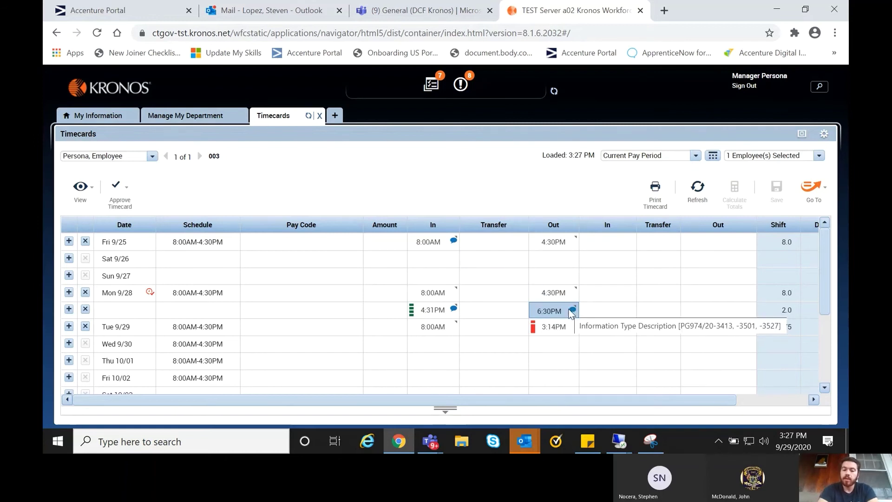
pyautogui.click(572, 312)
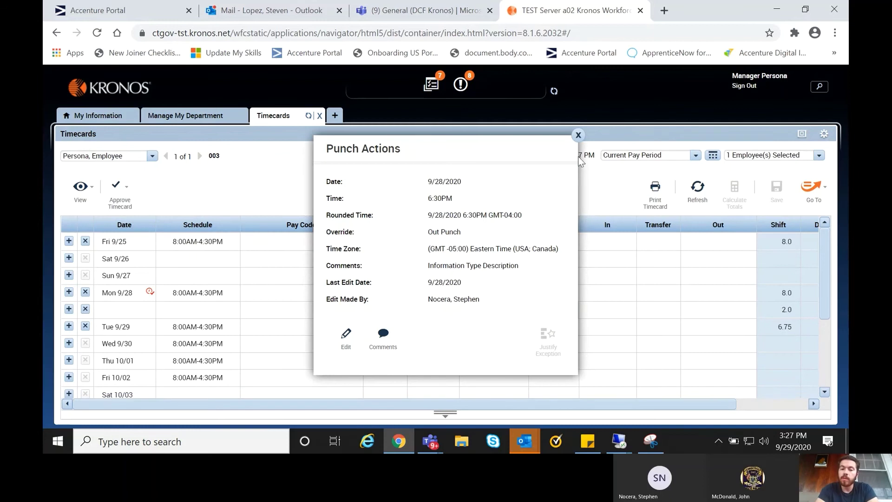
pyautogui.click(578, 134)
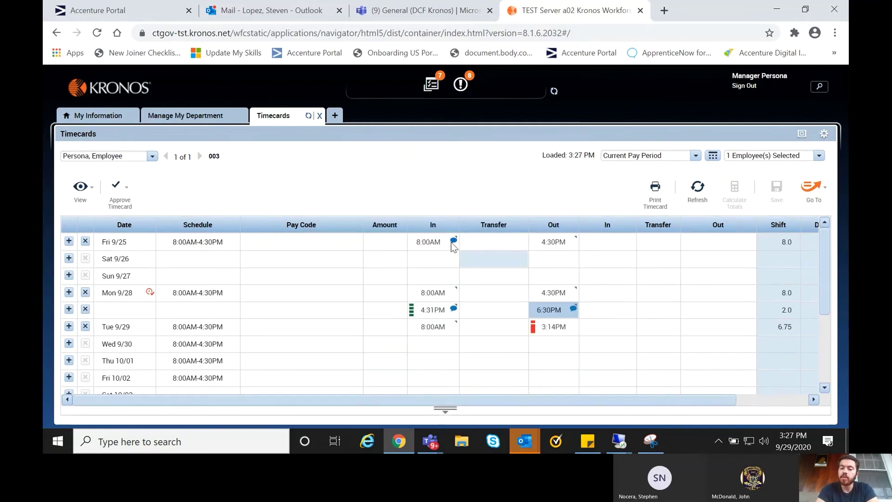
pyautogui.moveTo(451, 247)
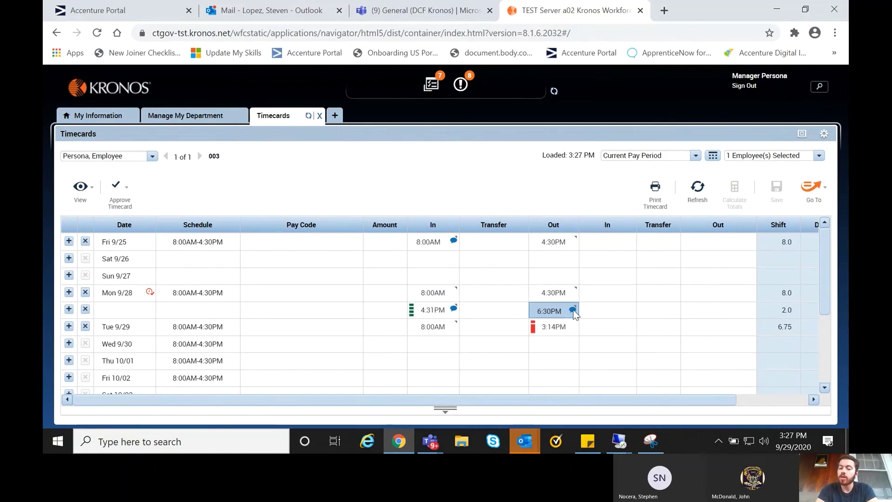
pyautogui.moveTo(575, 314)
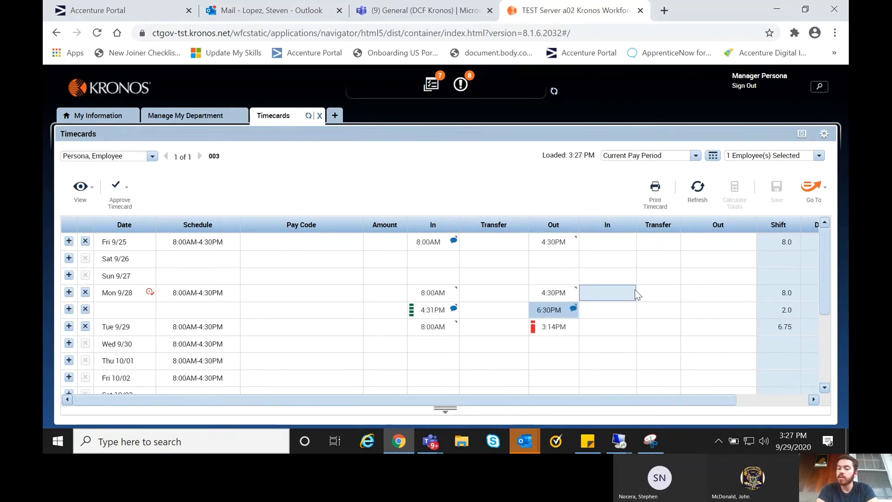
pyautogui.moveTo(453, 310)
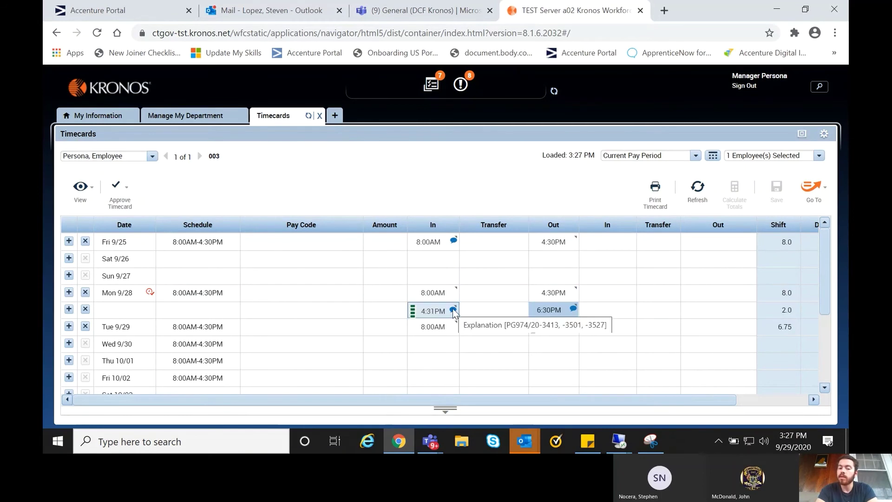
pyautogui.click(564, 314)
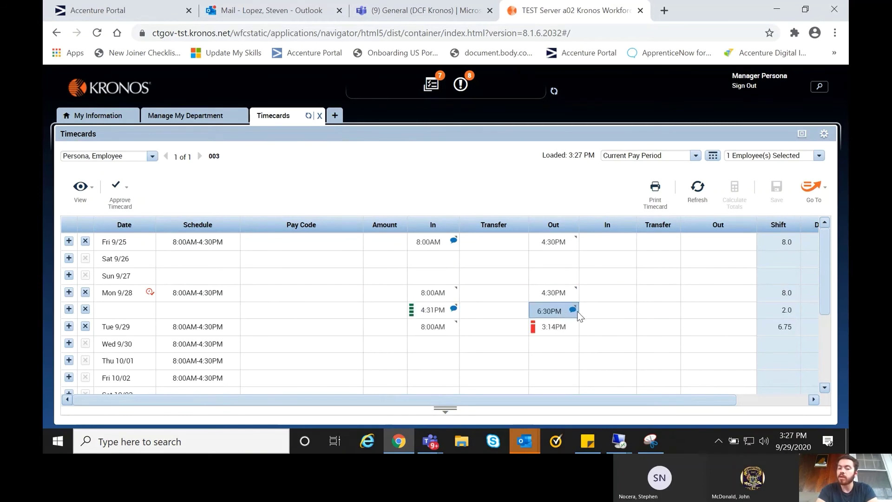
pyautogui.moveTo(571, 313)
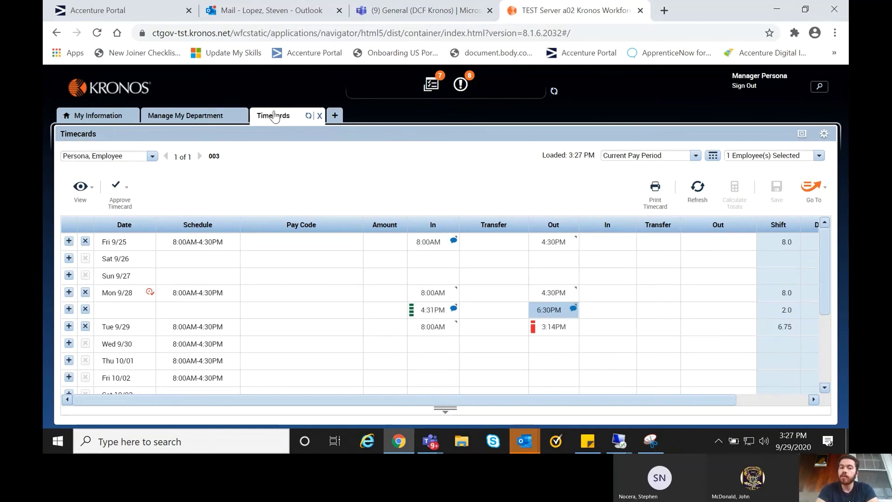
# Step: Open Requests from Manage My Department and look through the status filter options for time-off requests
pyautogui.click(199, 117)
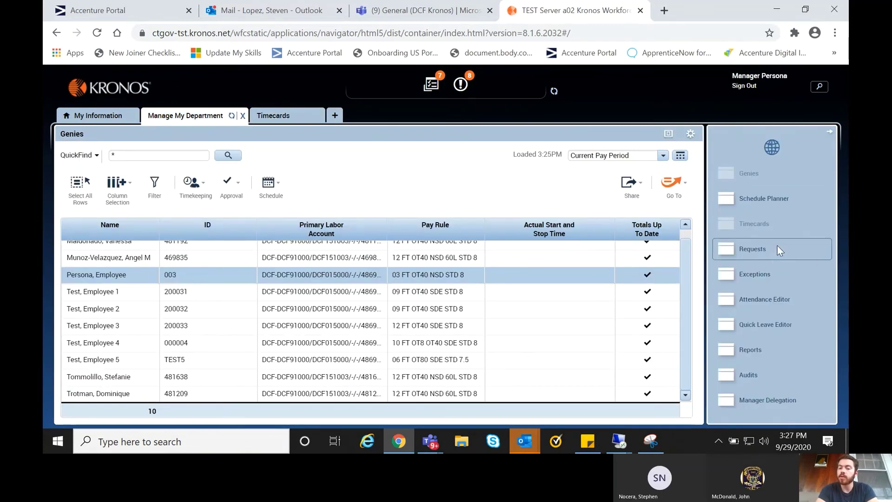
pyautogui.click(763, 251)
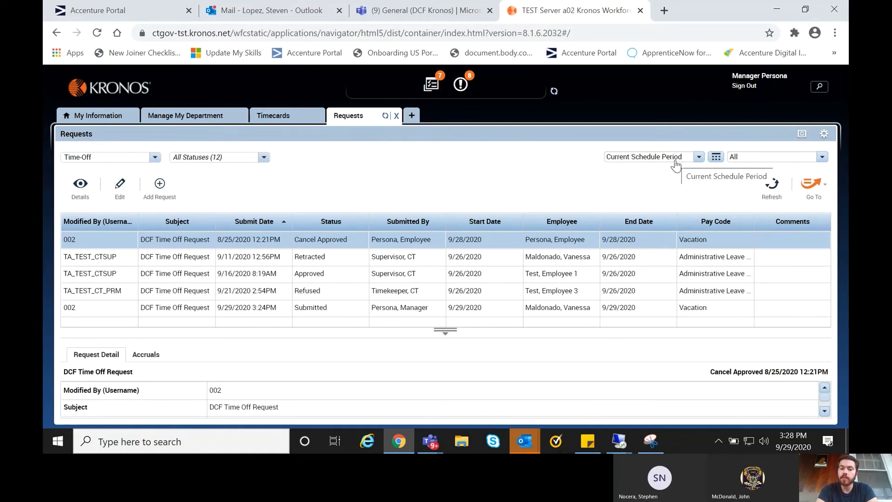
pyautogui.click(225, 159)
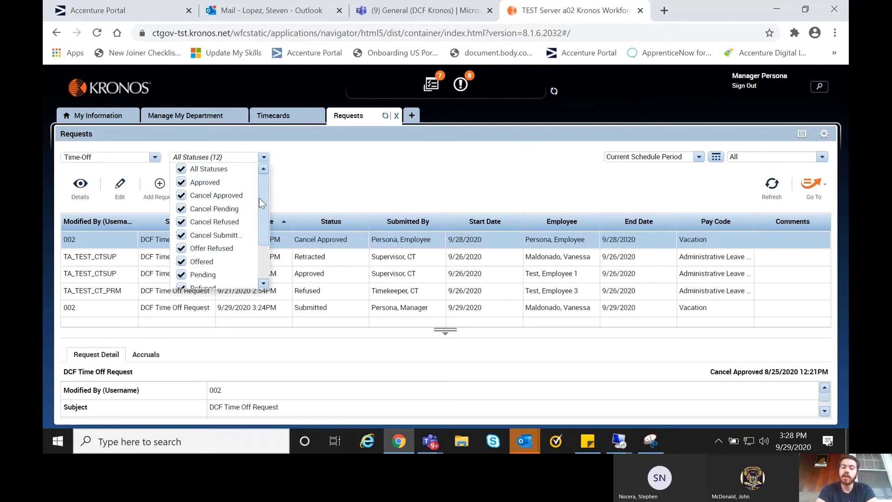
pyautogui.click(240, 158)
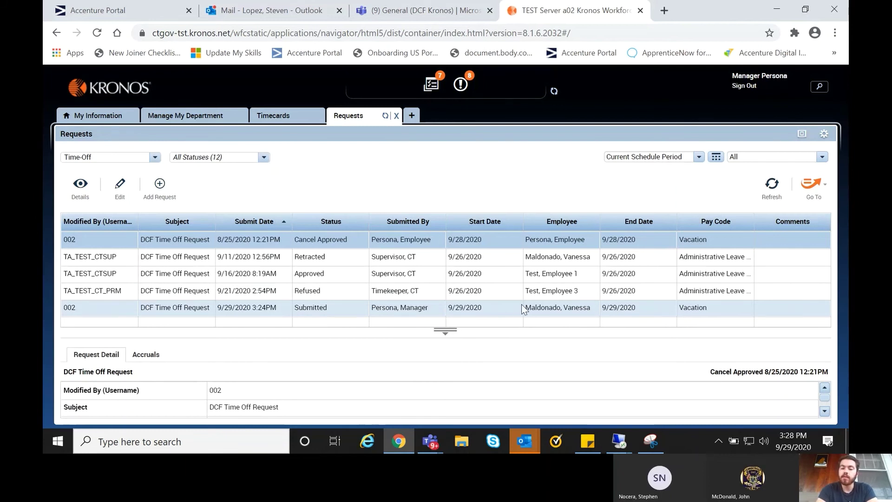
# Step: Read the details and vacation accrual balance of the time-off request submitted 9/29/2020 3:24PM, and close the details
pyautogui.click(274, 308)
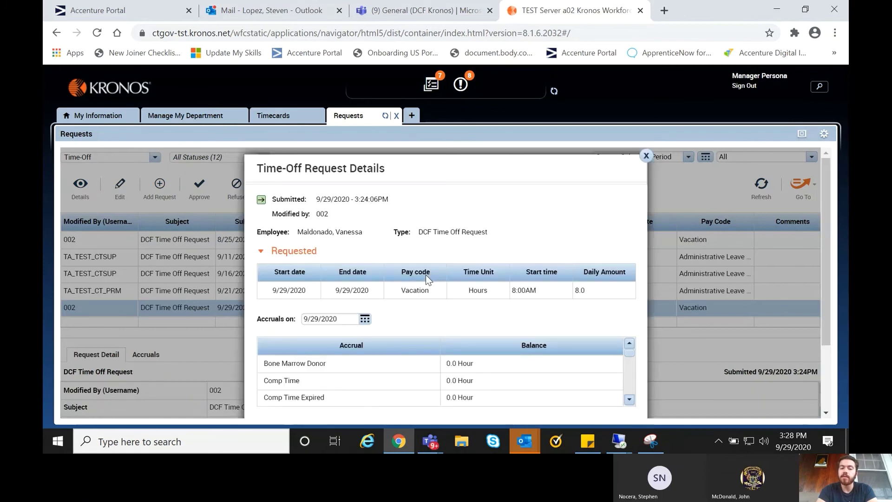
pyautogui.scroll(-1, 554, 216)
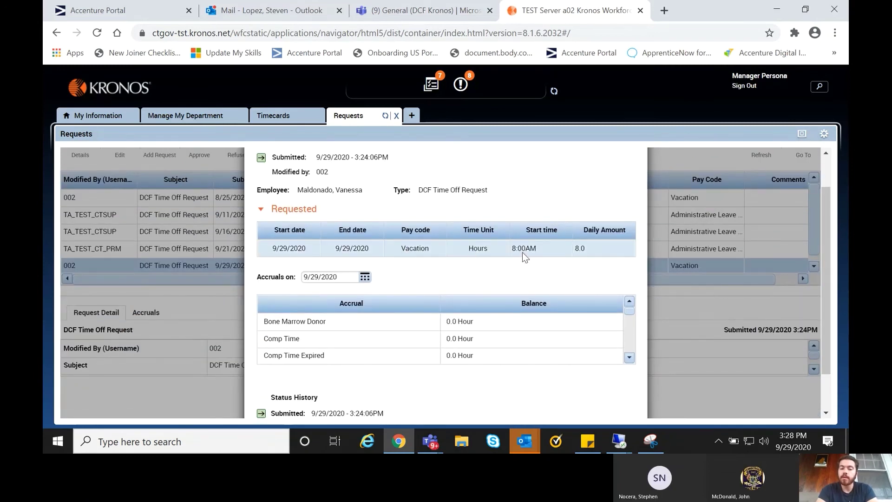
pyautogui.moveTo(629, 312); pyautogui.dragTo(628, 354)
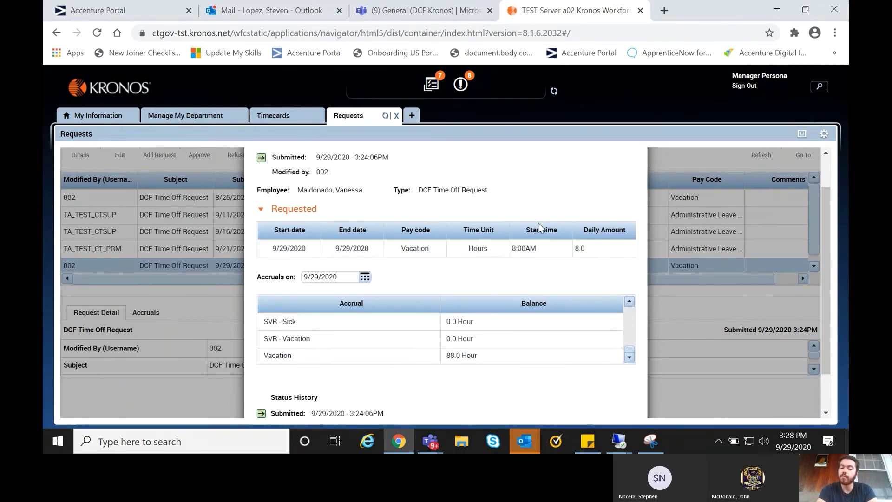
pyautogui.scroll(-1, 540, 228)
pyautogui.scroll(-3, 540, 228)
pyautogui.click(626, 404)
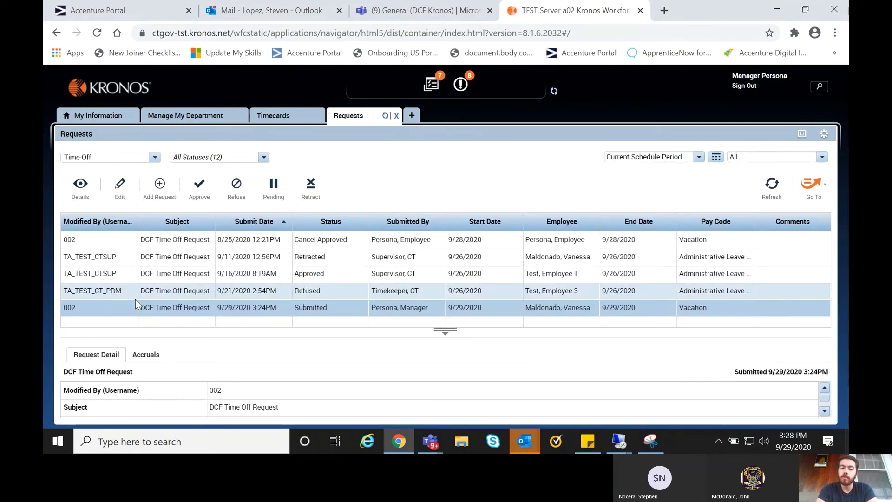
# Step: Approve the vacation time-off request for 9/29/2020 without adding a comment
pyautogui.click(198, 195)
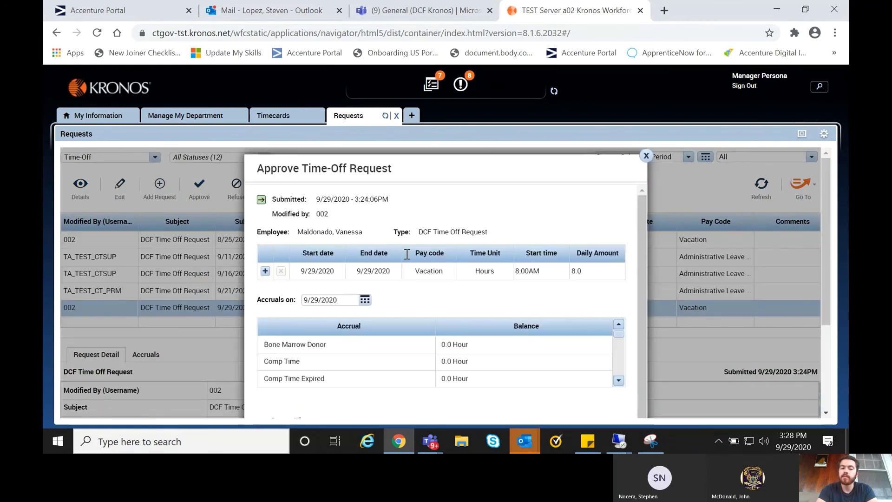
pyautogui.scroll(-5, 464, 209)
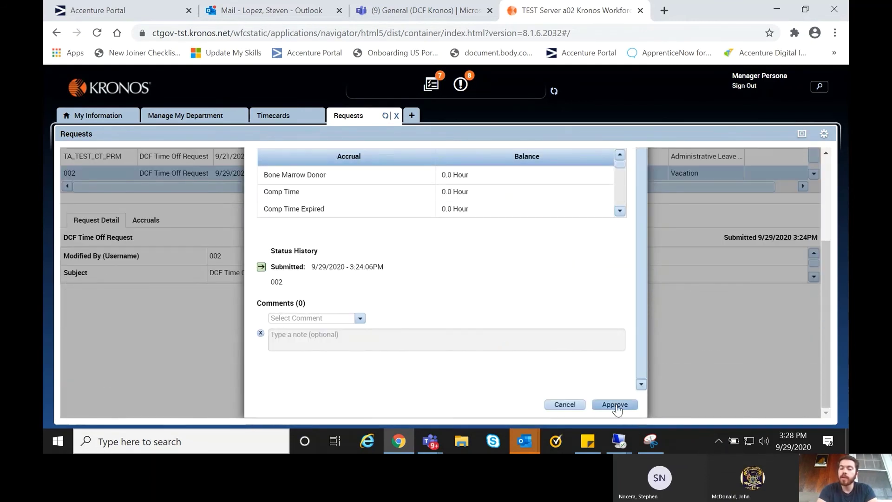
pyautogui.click(616, 405)
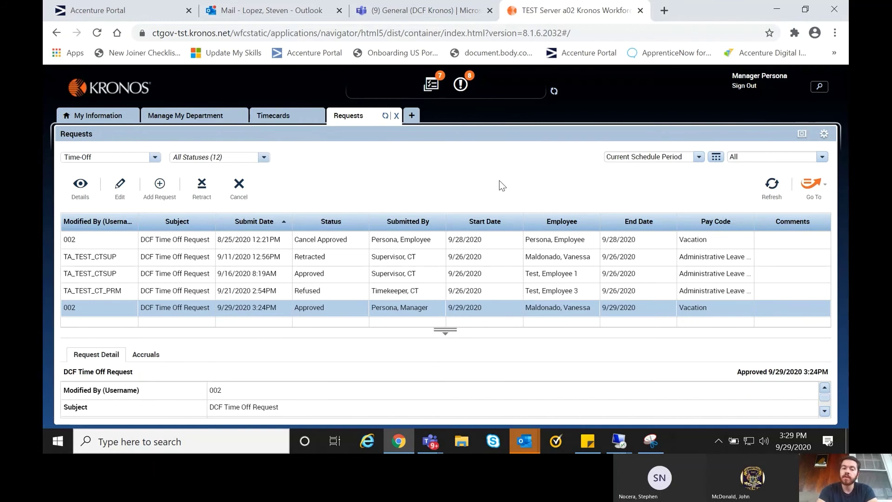
# Step: Submit a cancellation of the approved 9/29/2020 vacation request without a comment
pyautogui.click(240, 195)
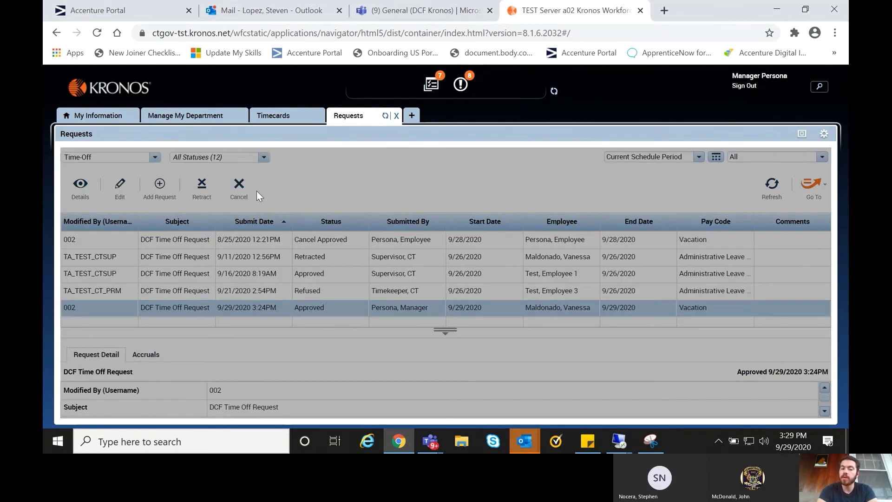
pyautogui.scroll(-5, 540, 320)
pyautogui.scroll(-5, 635, 353)
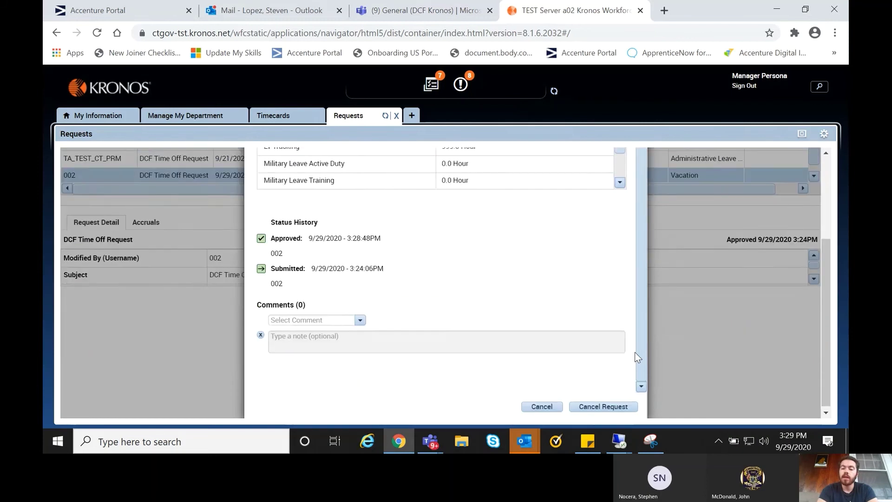
pyautogui.click(602, 407)
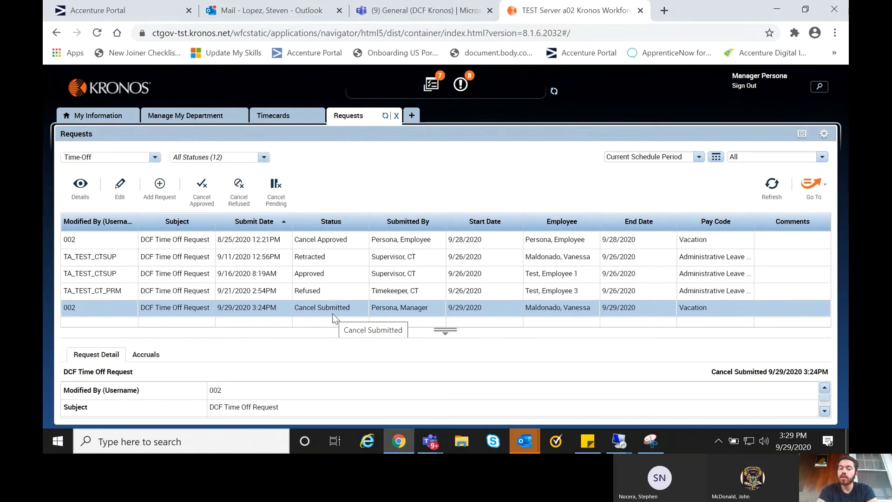
# Step: Approve the submitted cancellation of the 9/29/2020 vacation request
pyautogui.click(203, 198)
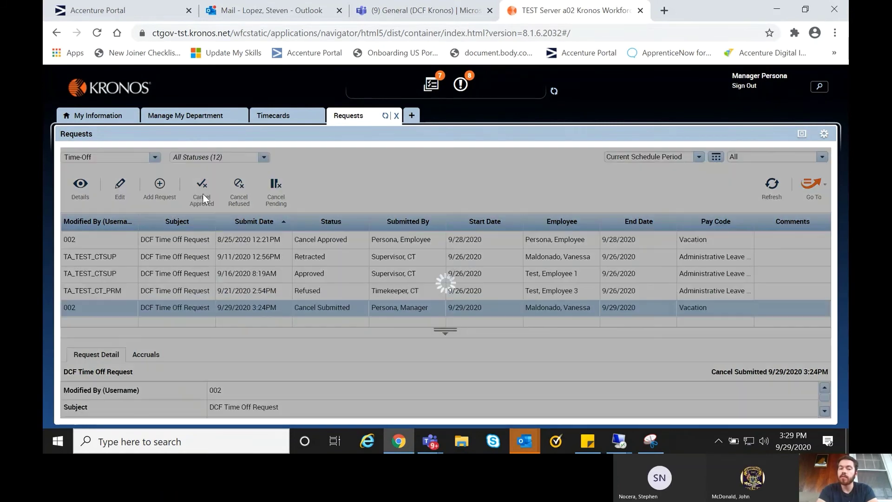
pyautogui.scroll(-2, 503, 276)
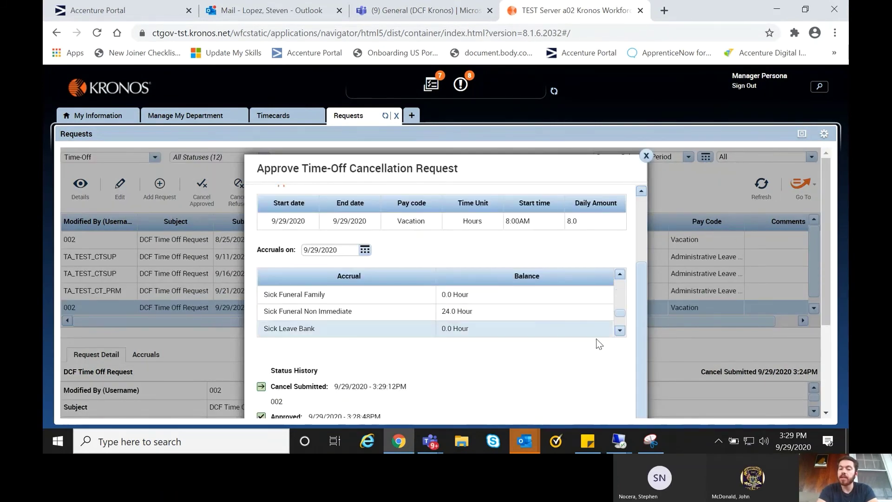
pyautogui.scroll(-5, 596, 342)
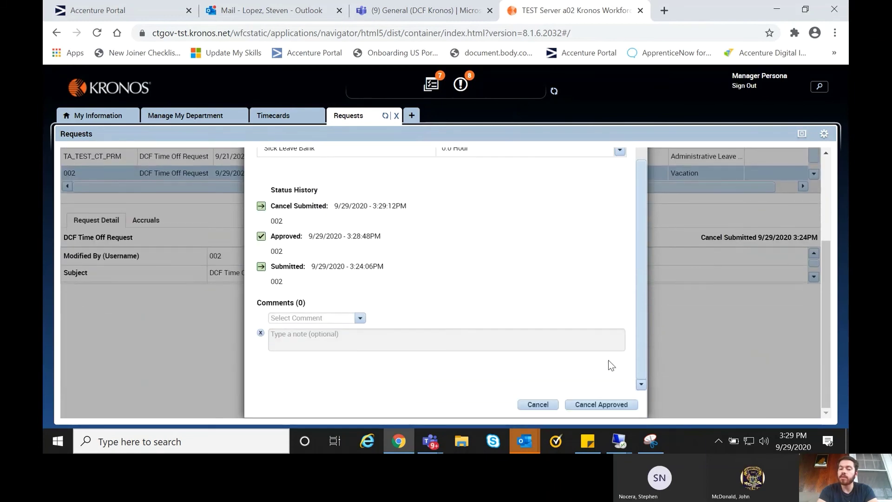
pyautogui.click(609, 406)
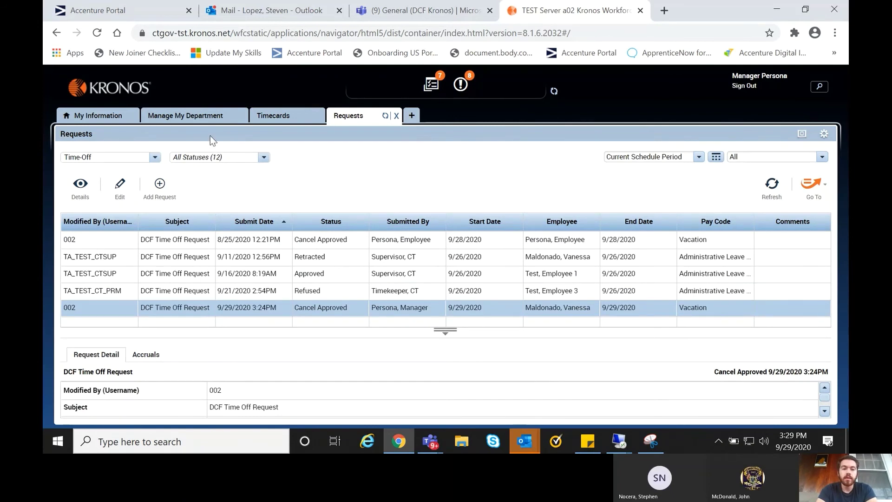
# Step: Open Manager Delegation from Manage My Department and launch its action to bring up the Create Delegation form
pyautogui.click(197, 116)
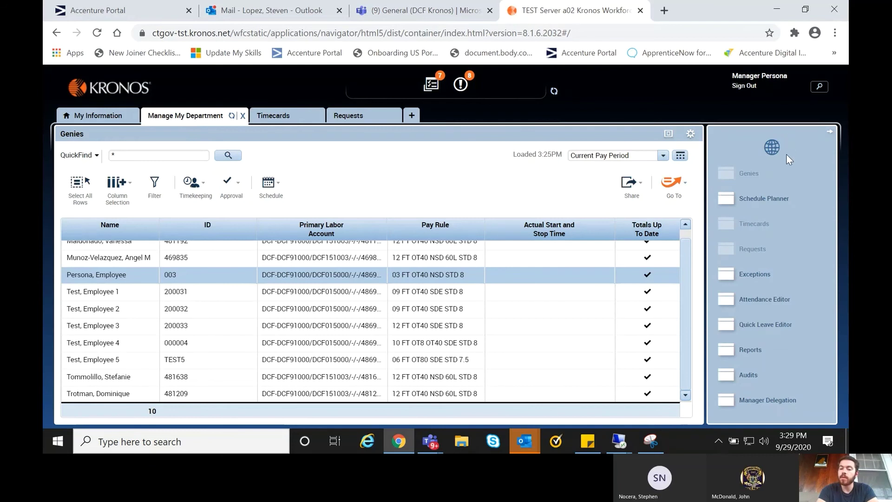
pyautogui.click(782, 391)
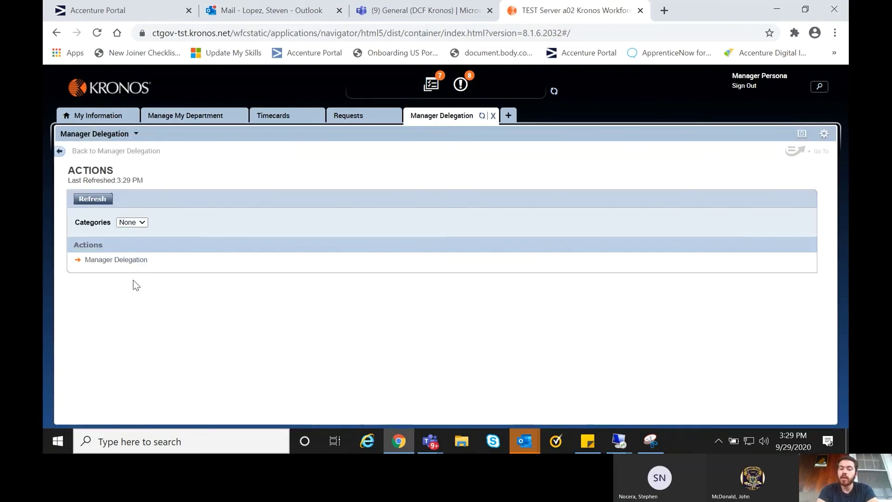
pyautogui.click(111, 263)
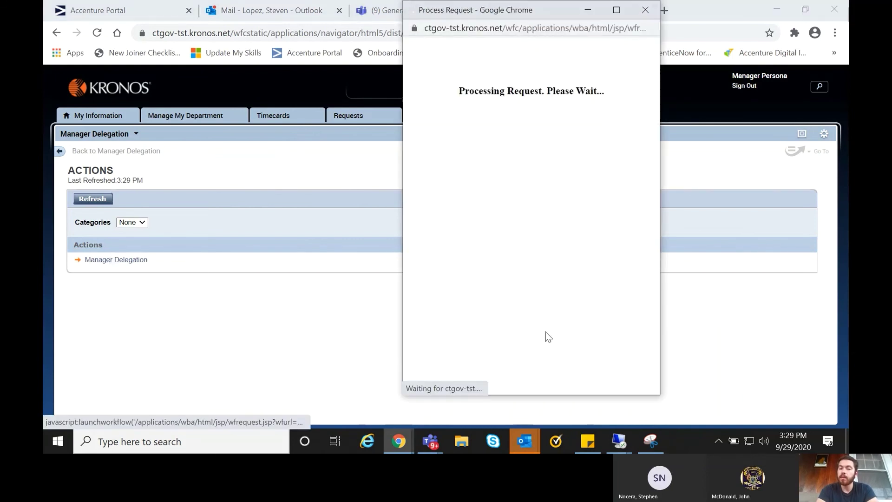
pyautogui.moveTo(581, 15); pyautogui.dragTo(498, 38)
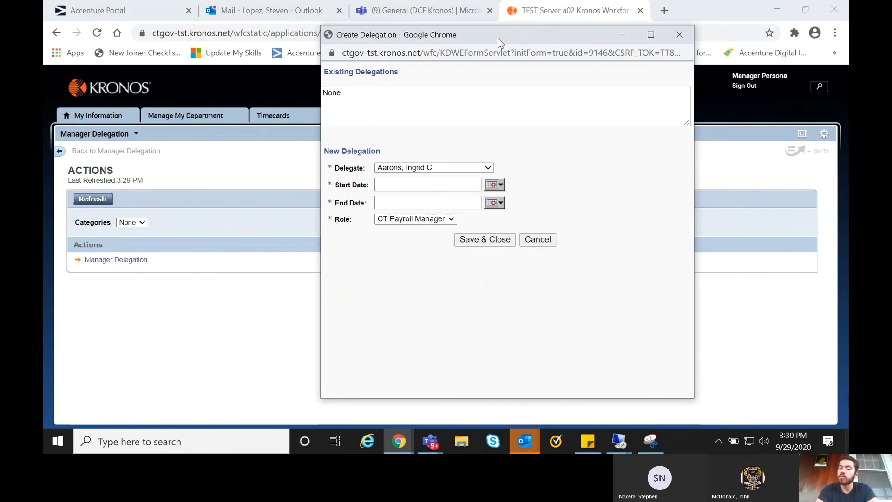
# Step: Set the new delegation from 9/29/2020 to 9/30/2020 with the CT Supervisor role, keeping the preselected delegate, and save it
pyautogui.click(501, 187)
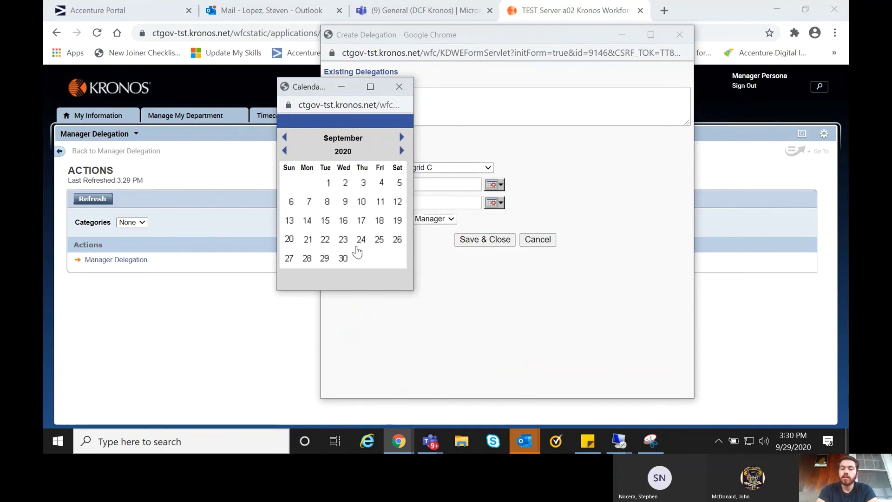
pyautogui.click(324, 258)
pyautogui.click(502, 206)
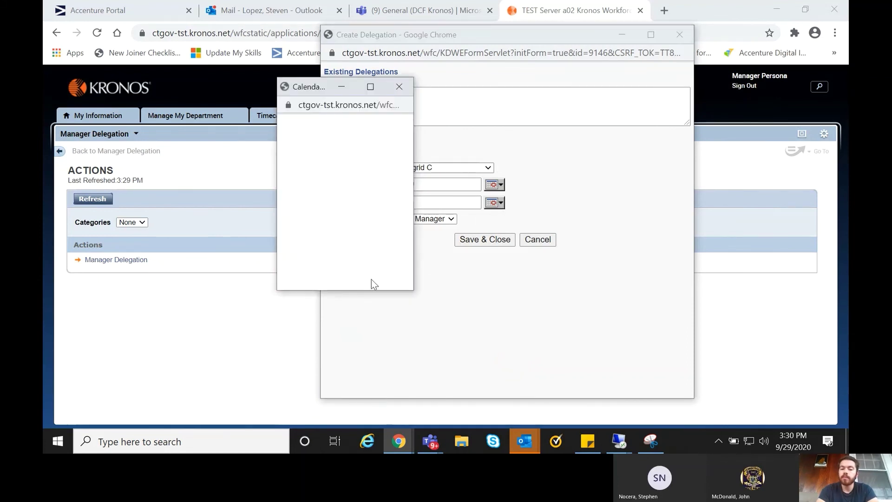
pyautogui.click(342, 257)
pyautogui.click(452, 220)
pyautogui.click(420, 237)
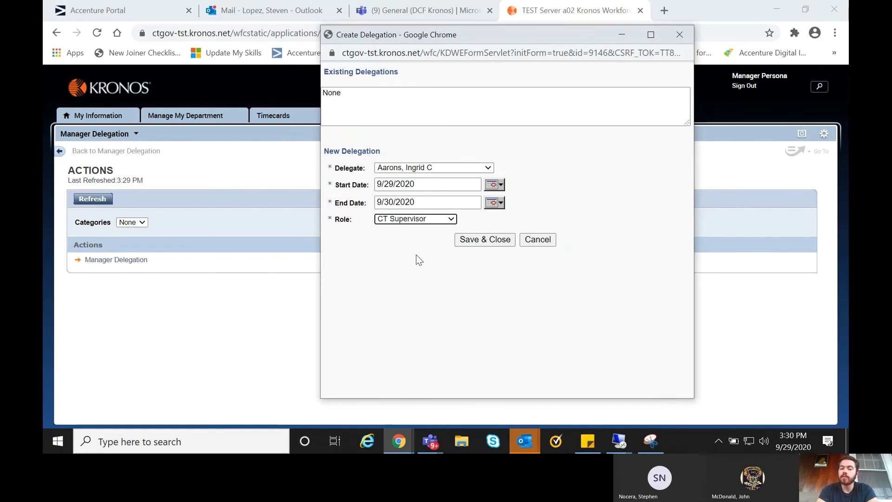
pyautogui.click(480, 241)
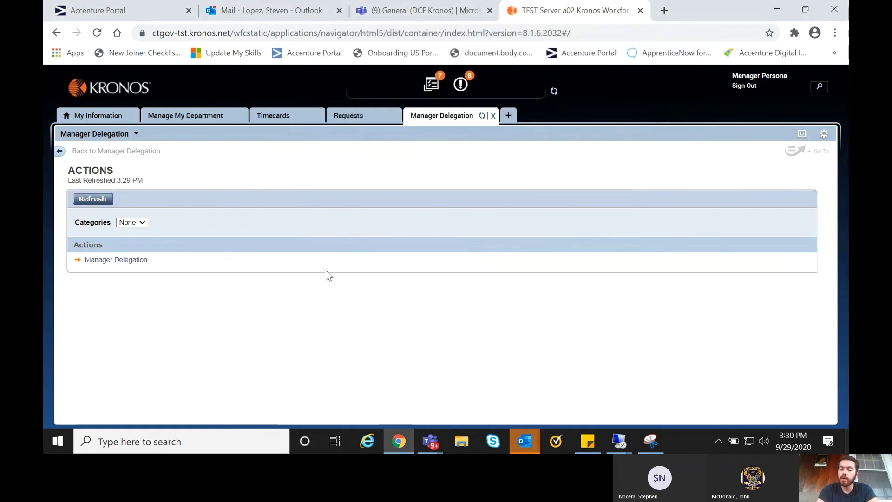
# Step: Show the Manager Delegation requests in Requests and select the request form submitted 12/12/2019 at 10:17AM
pyautogui.click(352, 120)
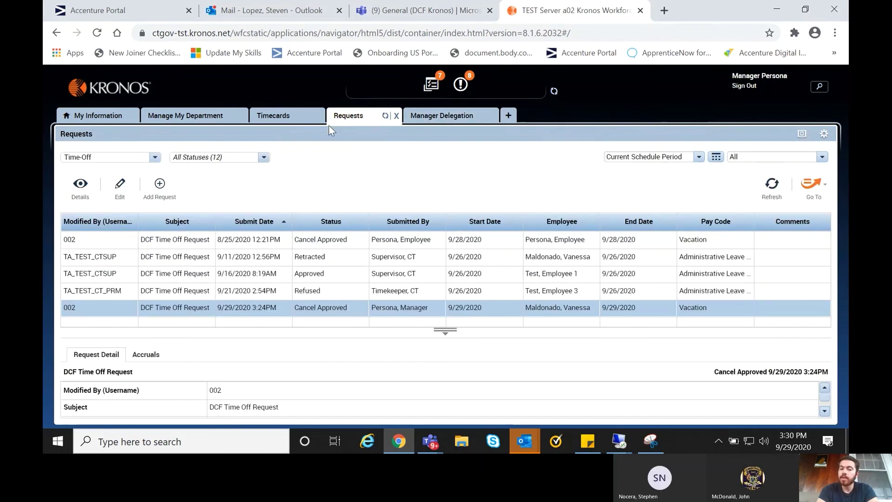
pyautogui.click(155, 157)
pyautogui.click(129, 182)
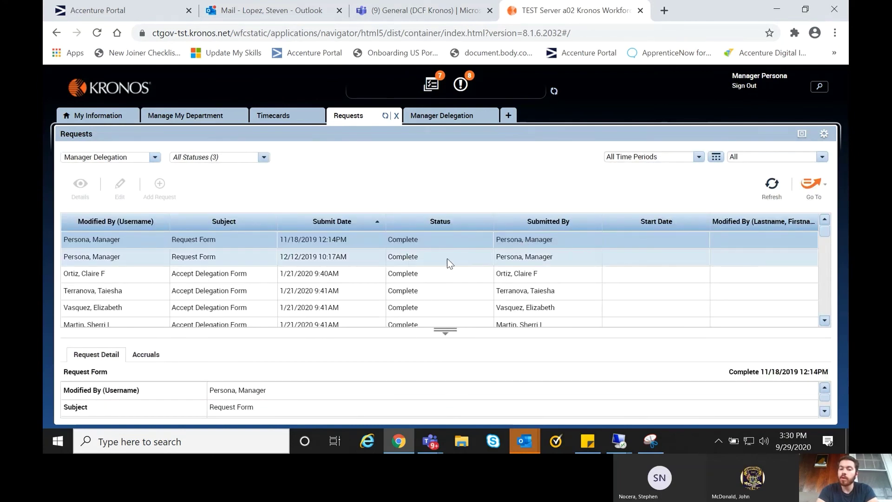
pyautogui.click(344, 257)
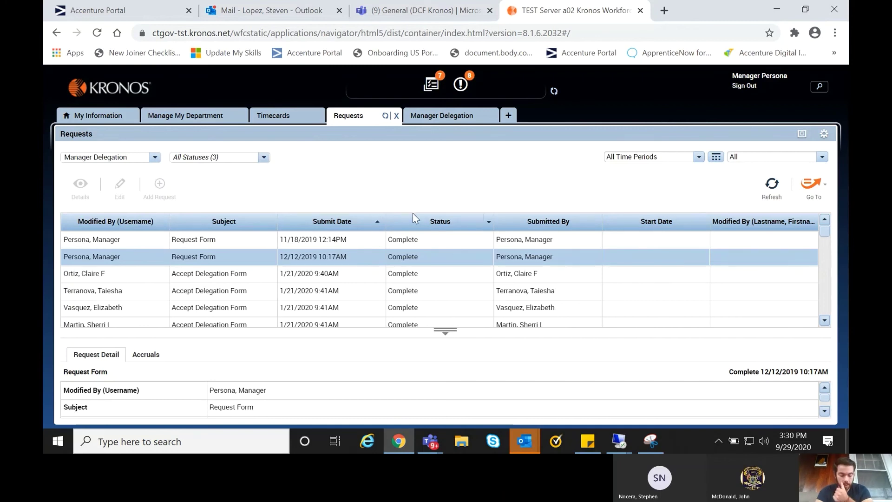
# Step: From the employee's timecard, open the Schedule Planner and view the employee's schedule for the current pay period
pyautogui.click(275, 115)
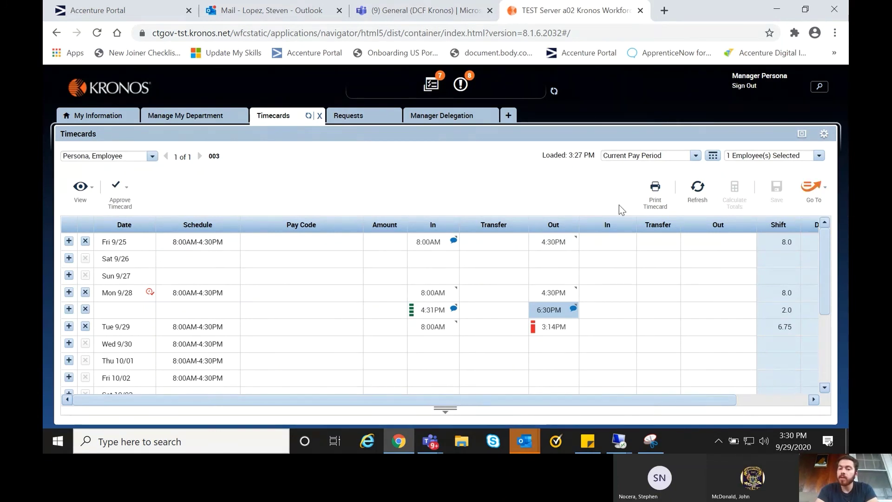
pyautogui.click(814, 194)
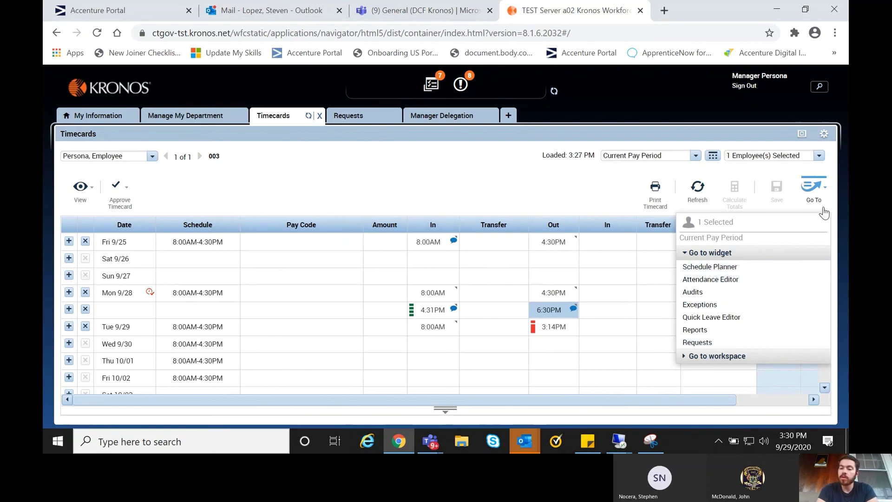
pyautogui.click(732, 272)
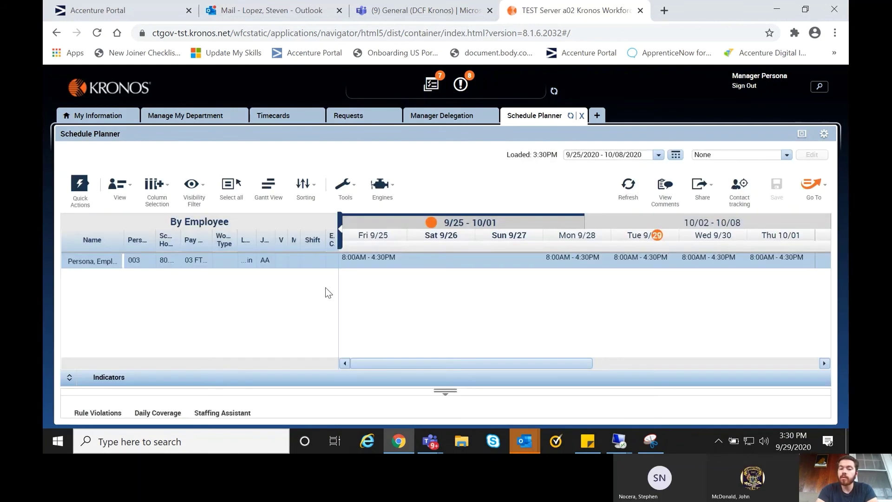
pyautogui.moveTo(497, 361); pyautogui.dragTo(471, 358)
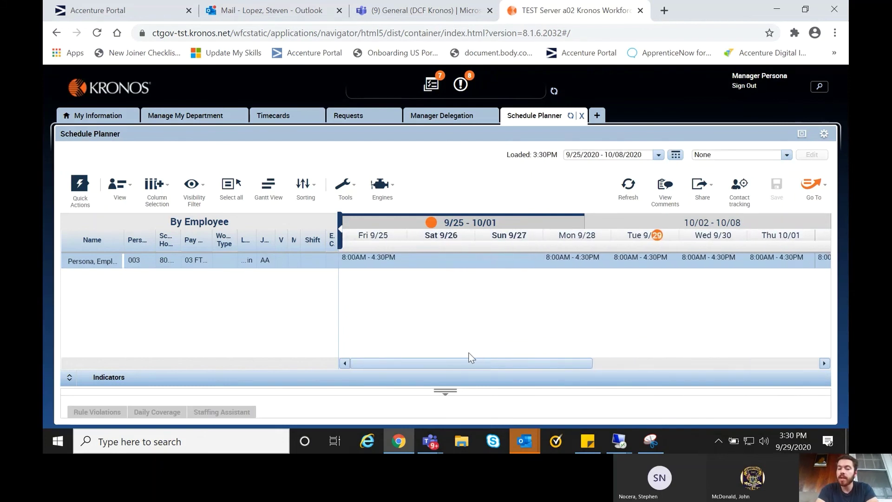
# Step: Approve the employee's timecard for the current pay period and look through the approved timecard
pyautogui.click(287, 120)
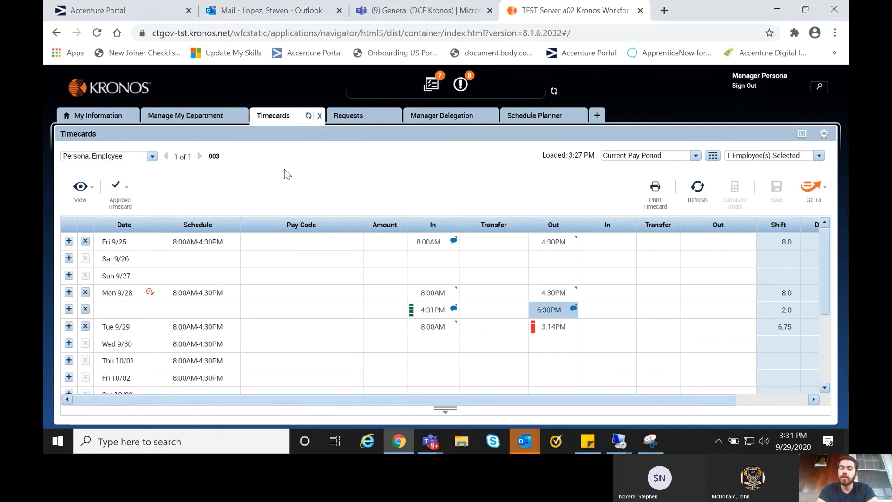
pyautogui.moveTo(826, 261)
pyautogui.mouseDown()
pyautogui.moveTo(826, 348)
pyautogui.moveTo(819, 257)
pyautogui.mouseUp()
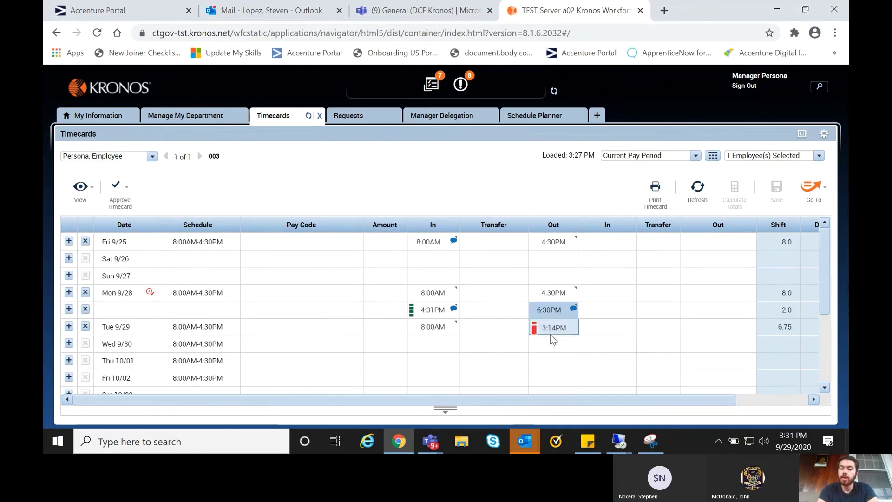
pyautogui.click(121, 202)
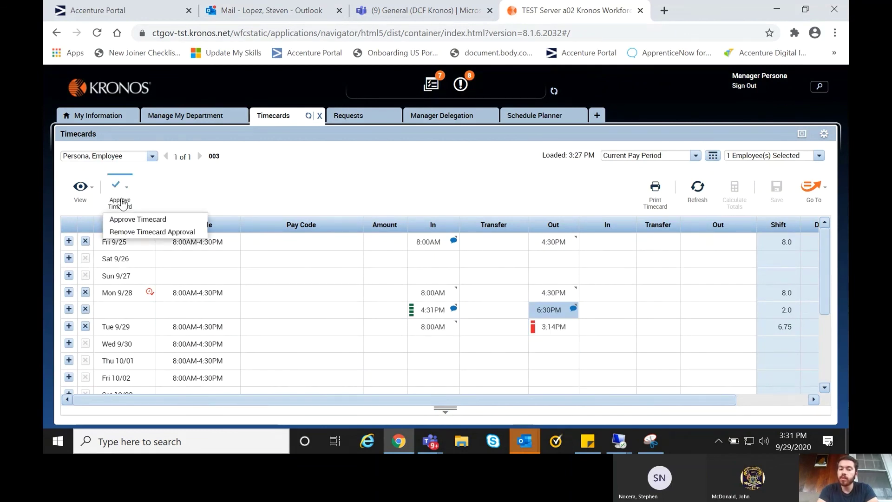
pyautogui.click(149, 219)
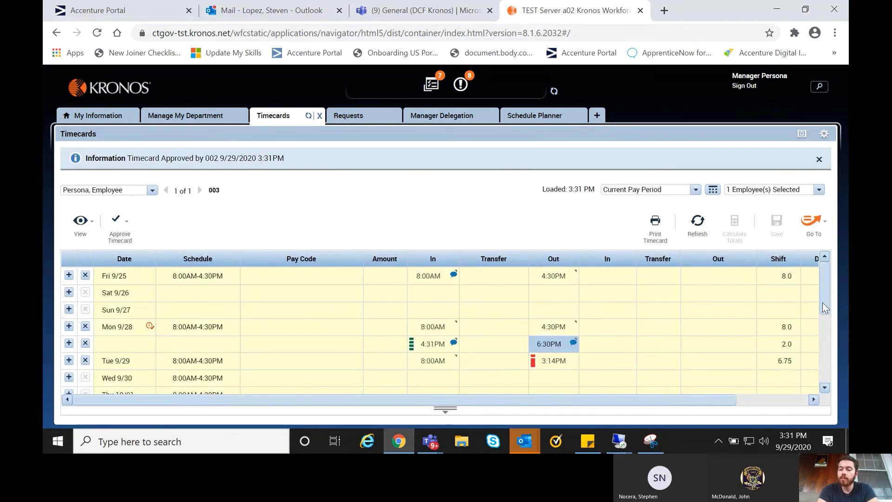
pyautogui.scroll(-2, 823, 302)
pyautogui.scroll(2, 827, 260)
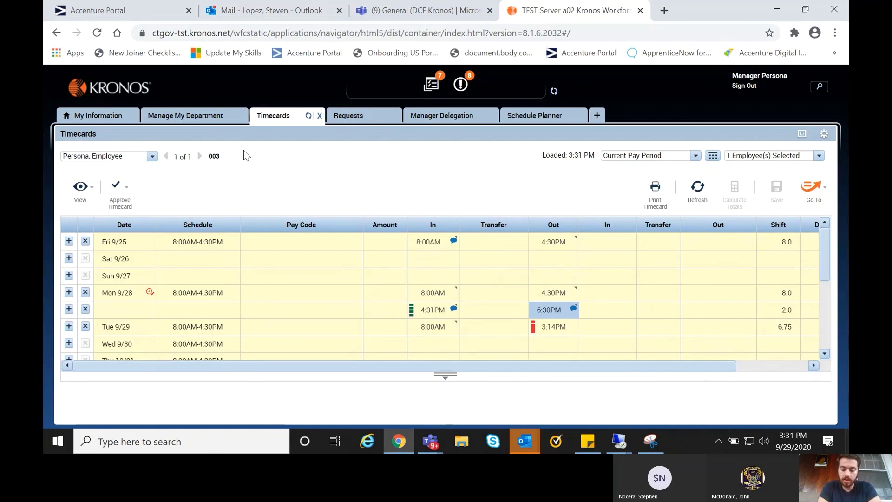
# Step: Switch the Genies view in Manage My Department to Pay Period Close and look over the employees' approvals and hours
pyautogui.click(178, 118)
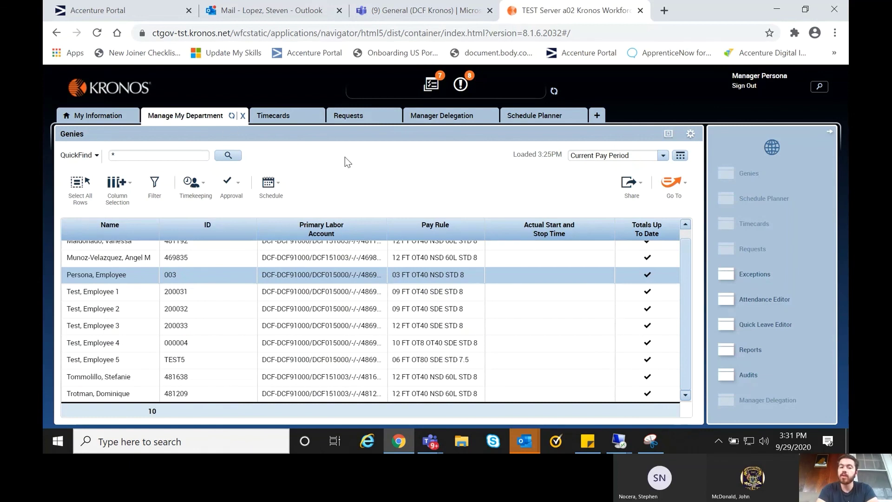
pyautogui.click(95, 156)
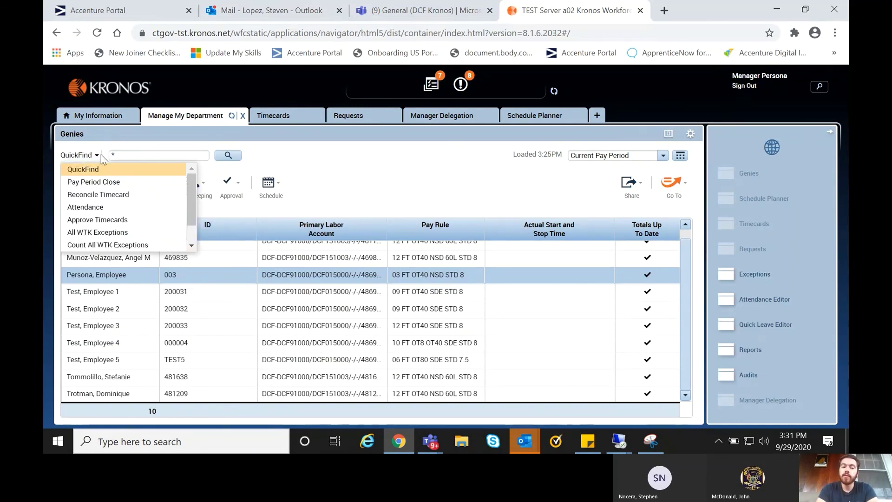
pyautogui.click(102, 183)
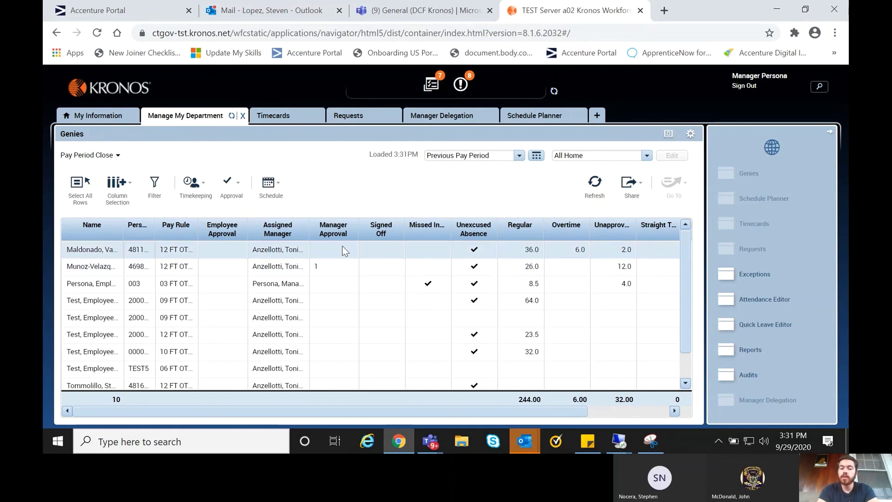
pyautogui.scroll(-1, 685, 305)
pyautogui.scroll(1, 685, 305)
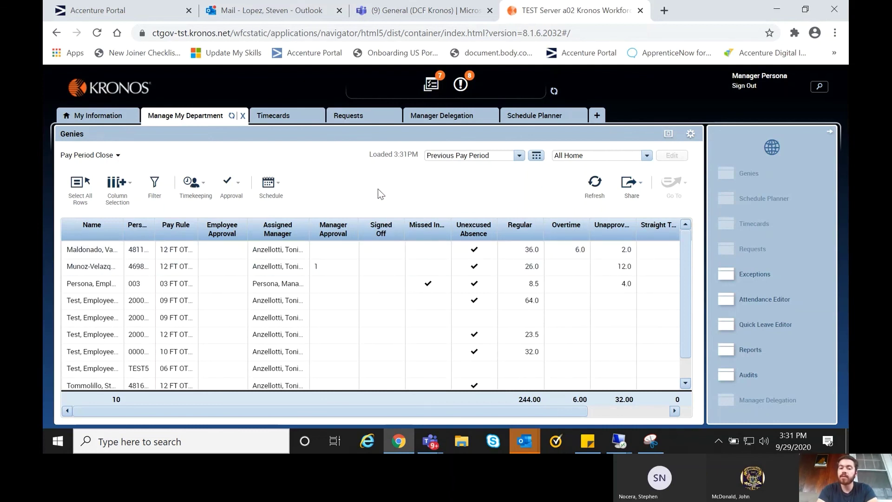
# Step: Return to the employee's timecard and remove its approval for the current pay period
pyautogui.click(284, 120)
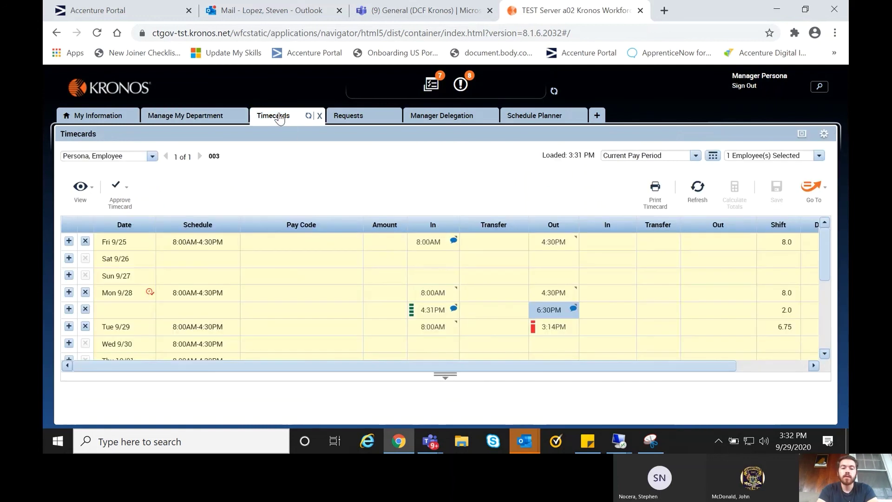
pyautogui.click(117, 198)
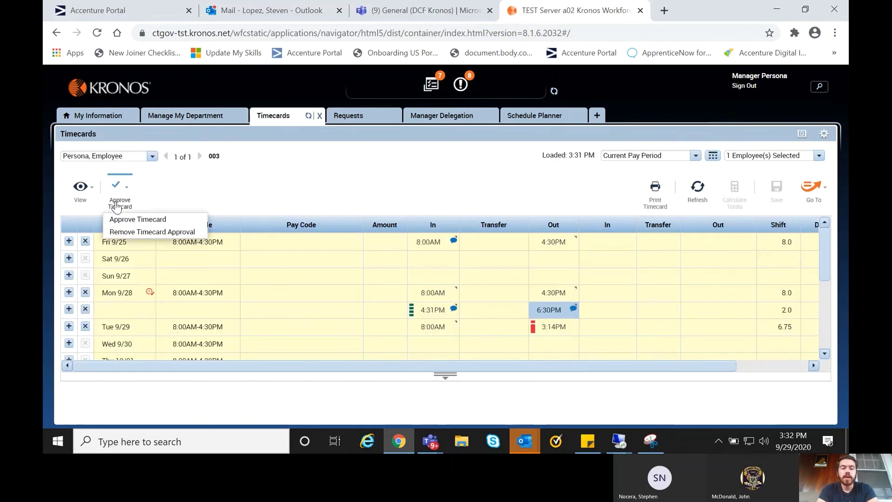
pyautogui.click(142, 232)
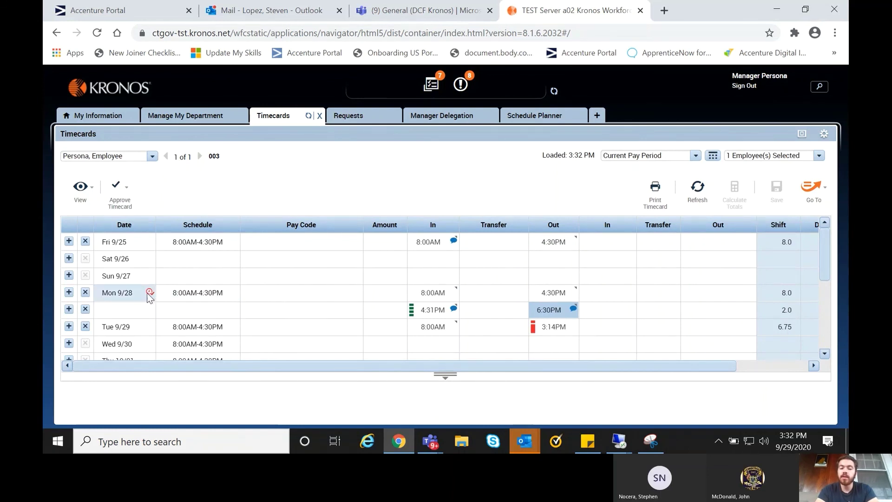
# Step: Approve all of the employee's unapproved overtime for Mon 9/28 without a comment and save the timecard
pyautogui.moveTo(147, 295)
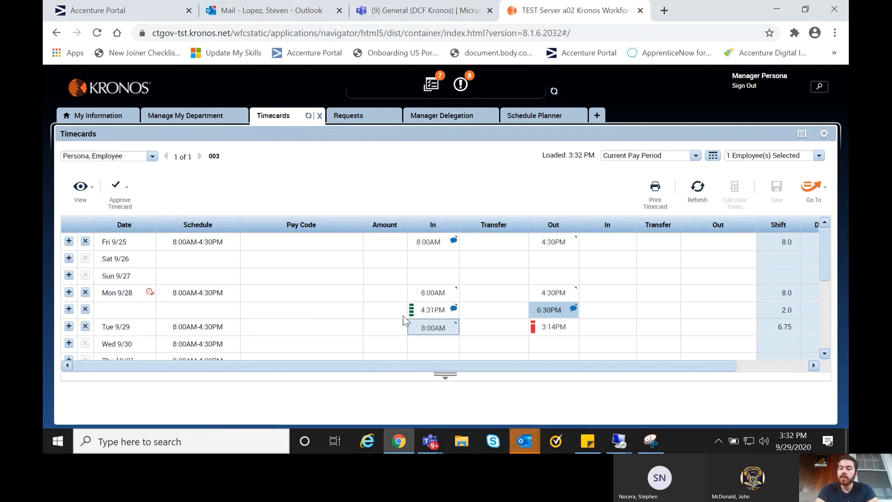
pyautogui.click(149, 293)
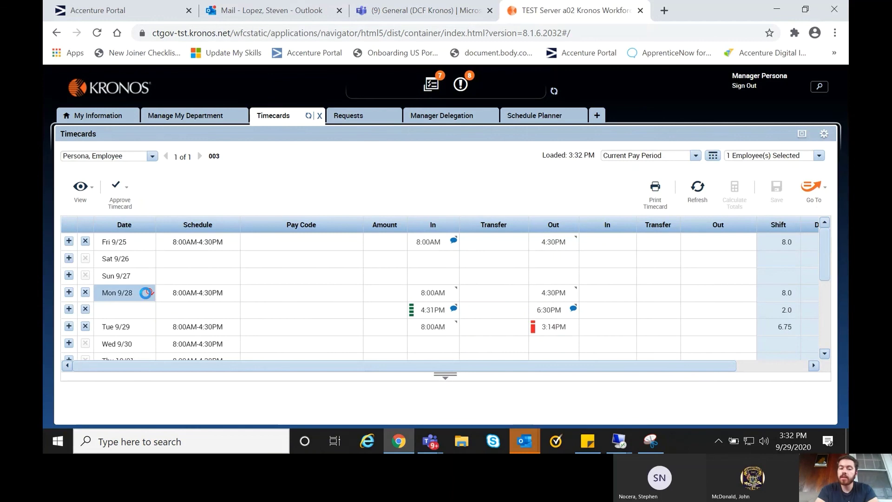
pyautogui.click(342, 251)
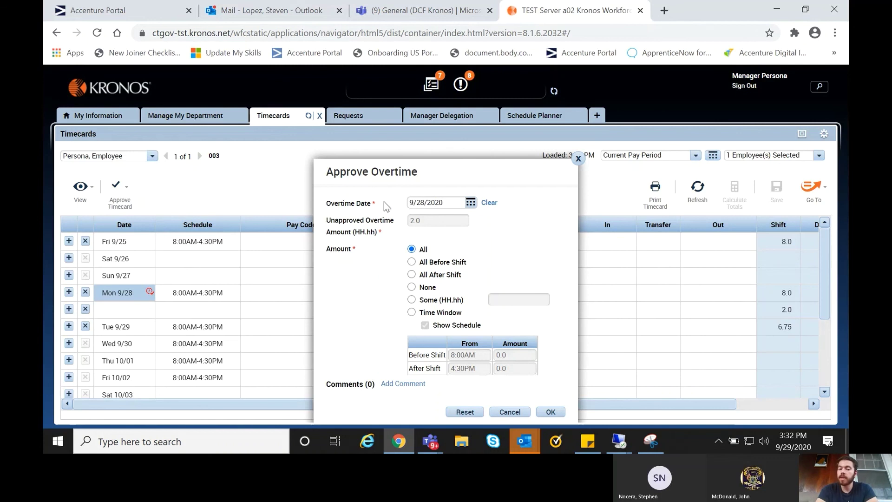
pyautogui.click(412, 286)
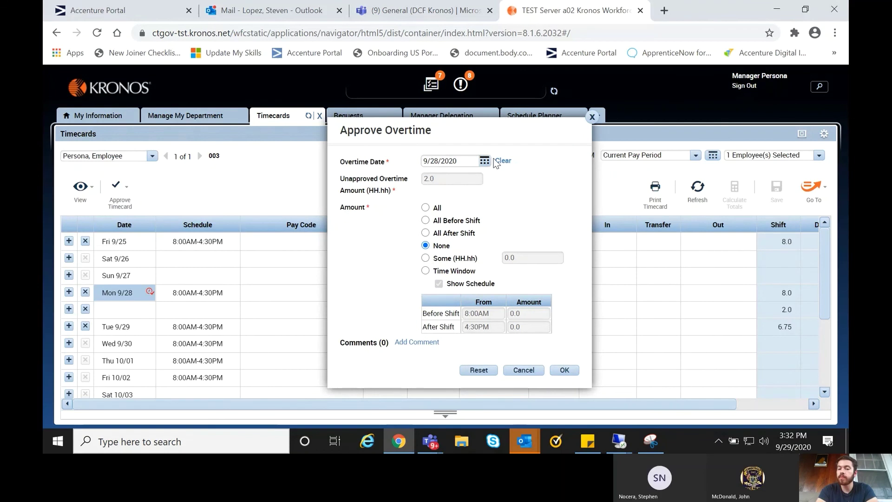
pyautogui.click(426, 271)
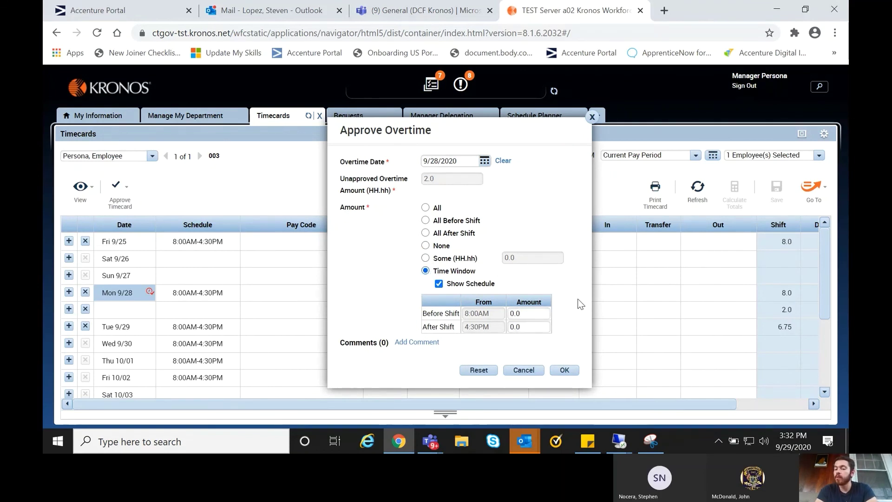
pyautogui.click(426, 208)
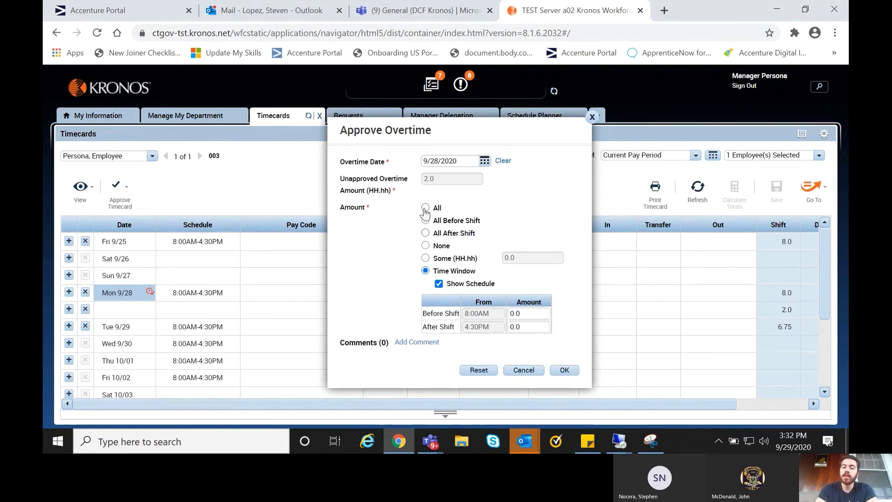
pyautogui.click(564, 371)
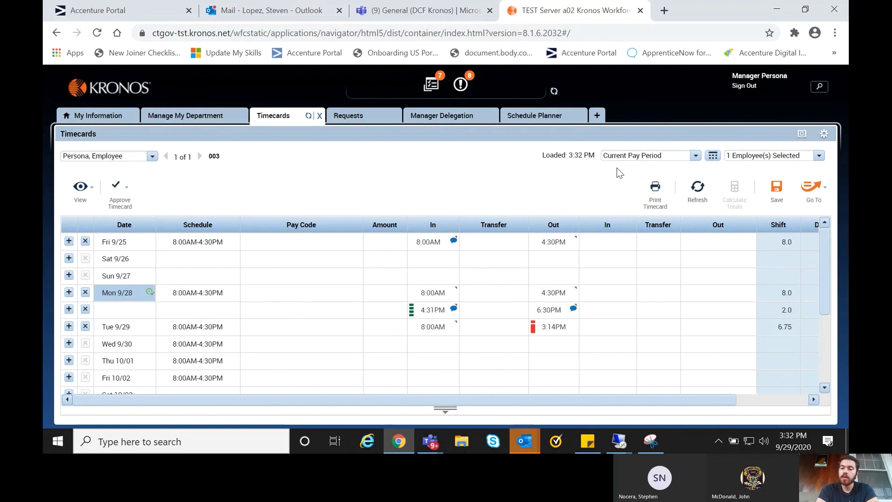
pyautogui.click(774, 205)
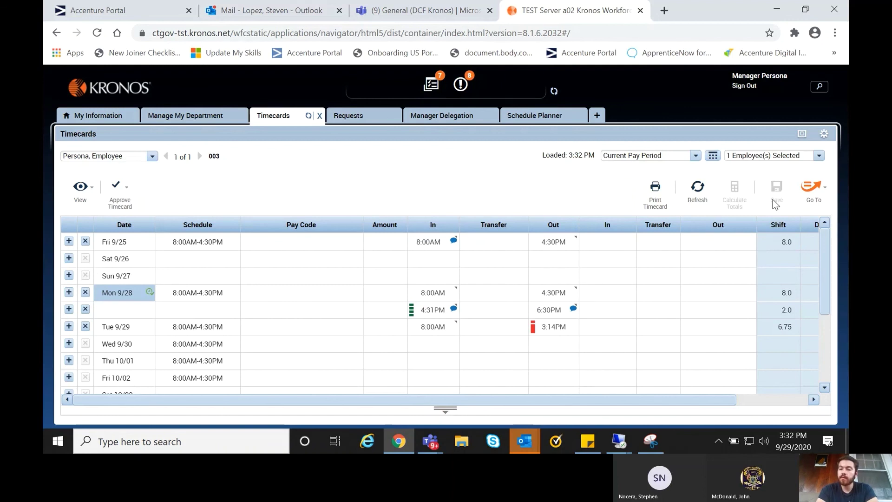